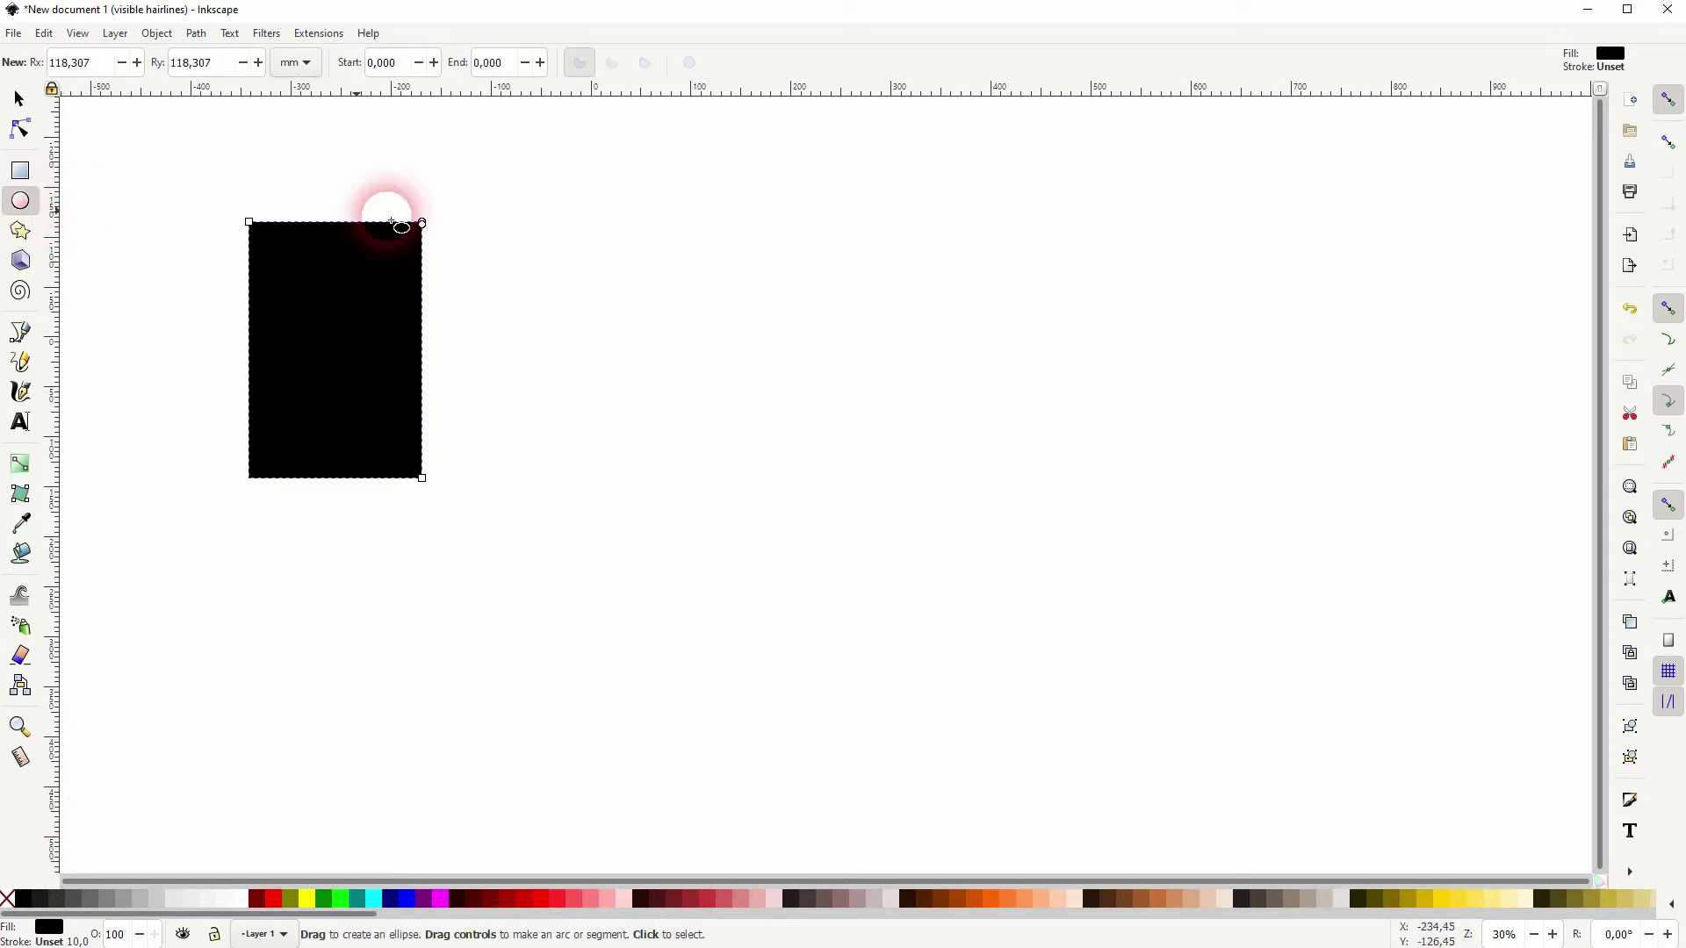
Step: Draw a dark red circle about 270 mm wide beside the rectangle and an olive triangle to the right of the circle
mouse_move(619, 209)
left_mouse_down()
mouse_move(715, 273)
mouse_move(902, 487)
mouse_move(885, 479)
left_mouse_up()
left_click(257, 898)
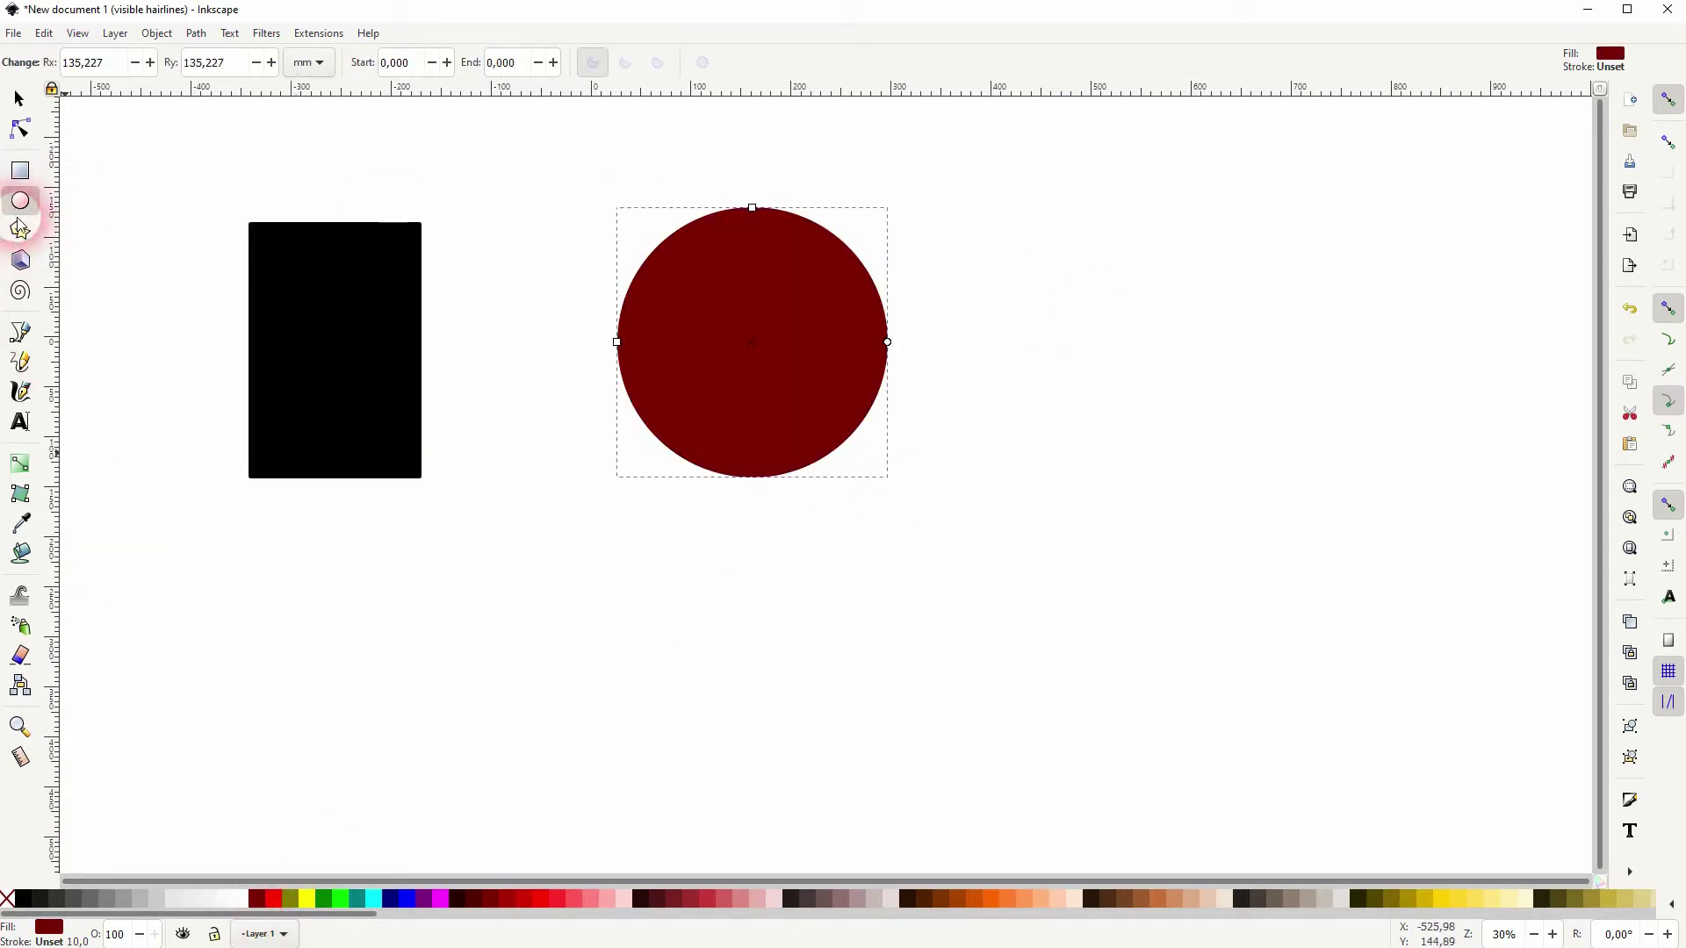
left_click(20, 229)
left_click_drag(1110, 264, 1244, 344)
left_click(289, 897)
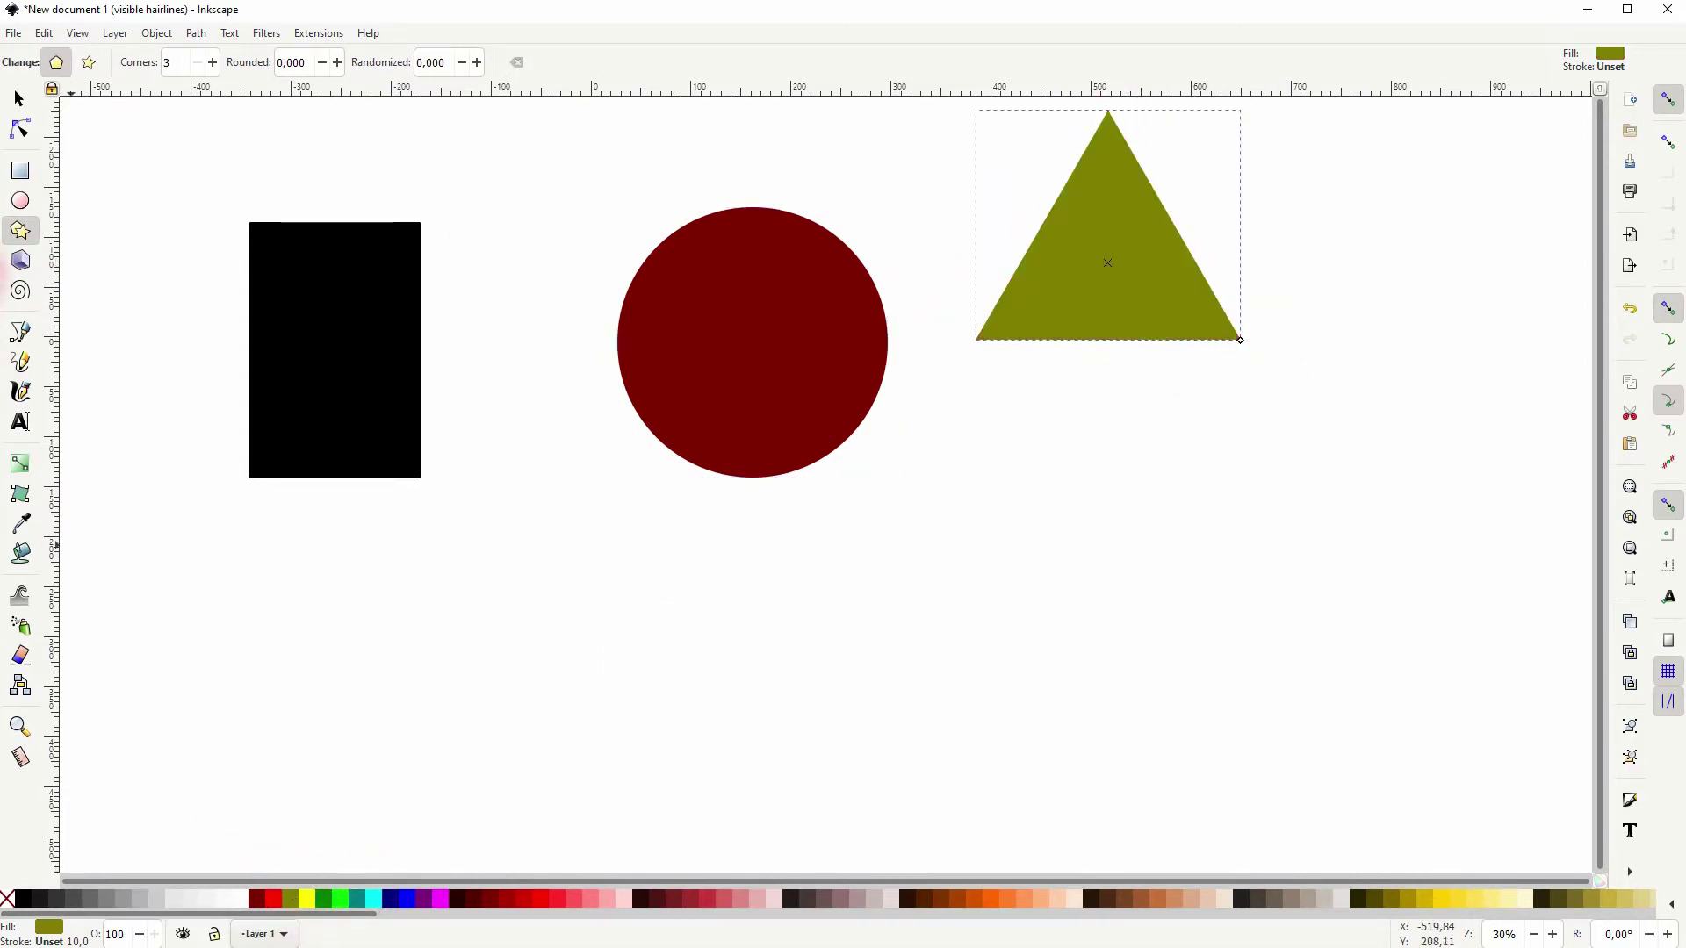
left_click(19, 99)
left_click_drag(1021, 258, 1140, 383)
Step: Add the text "INKSCAPE" and enlarge it to span the area below the rectangle and circle
left_click(20, 422)
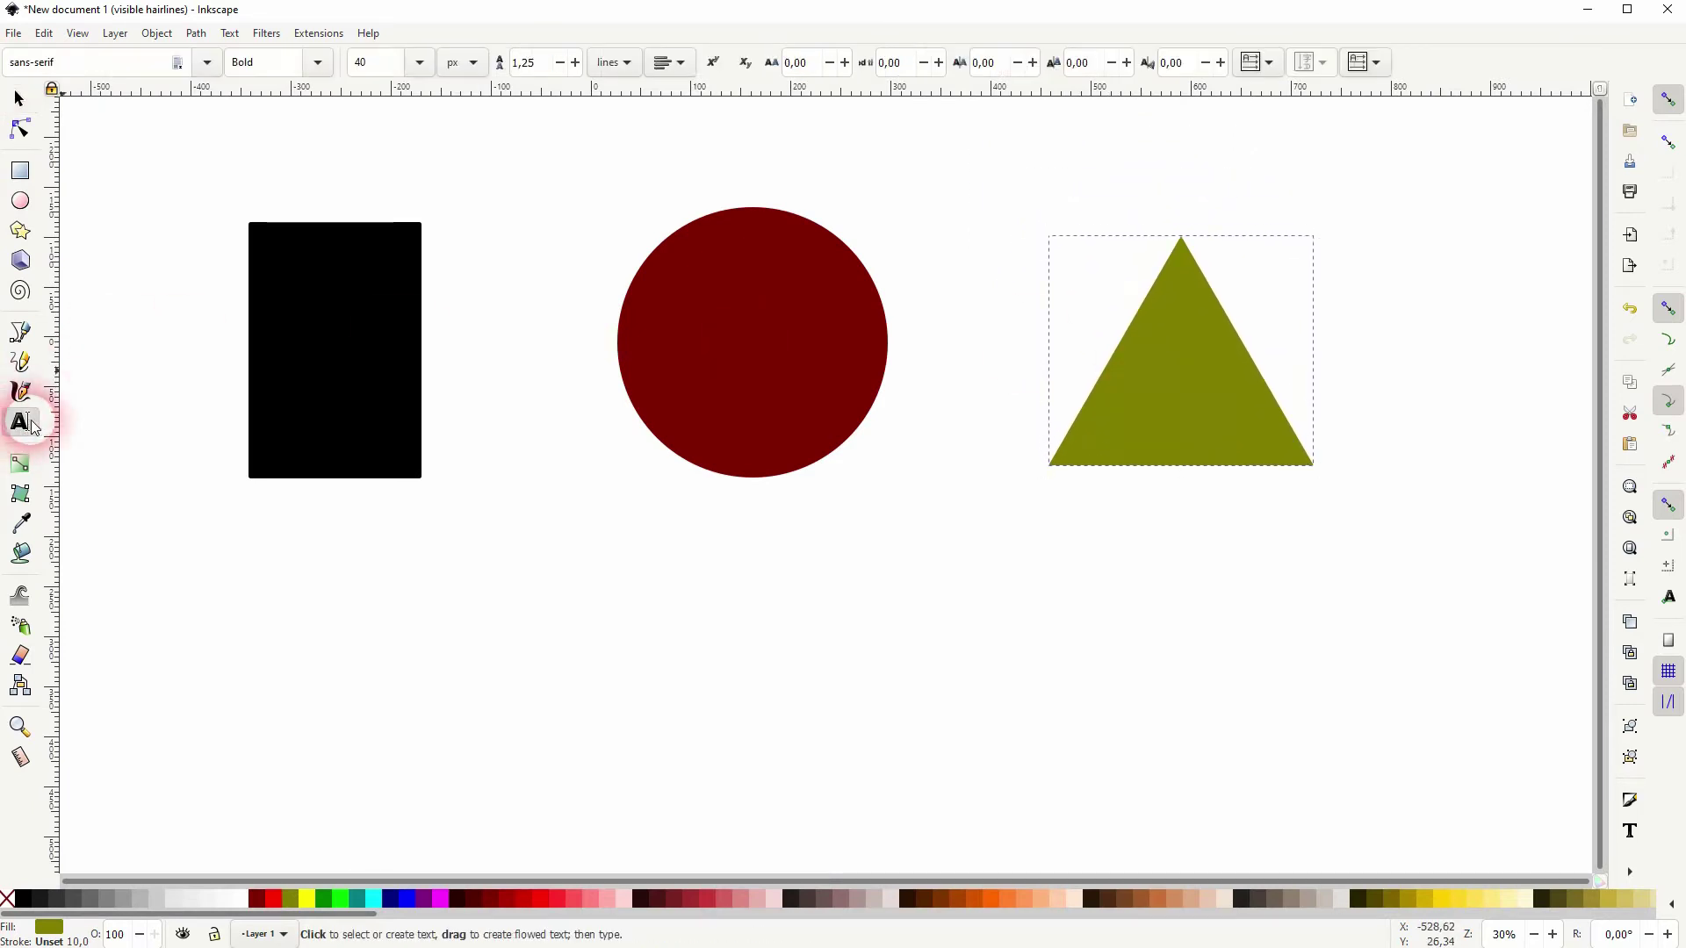
left_click(348, 576)
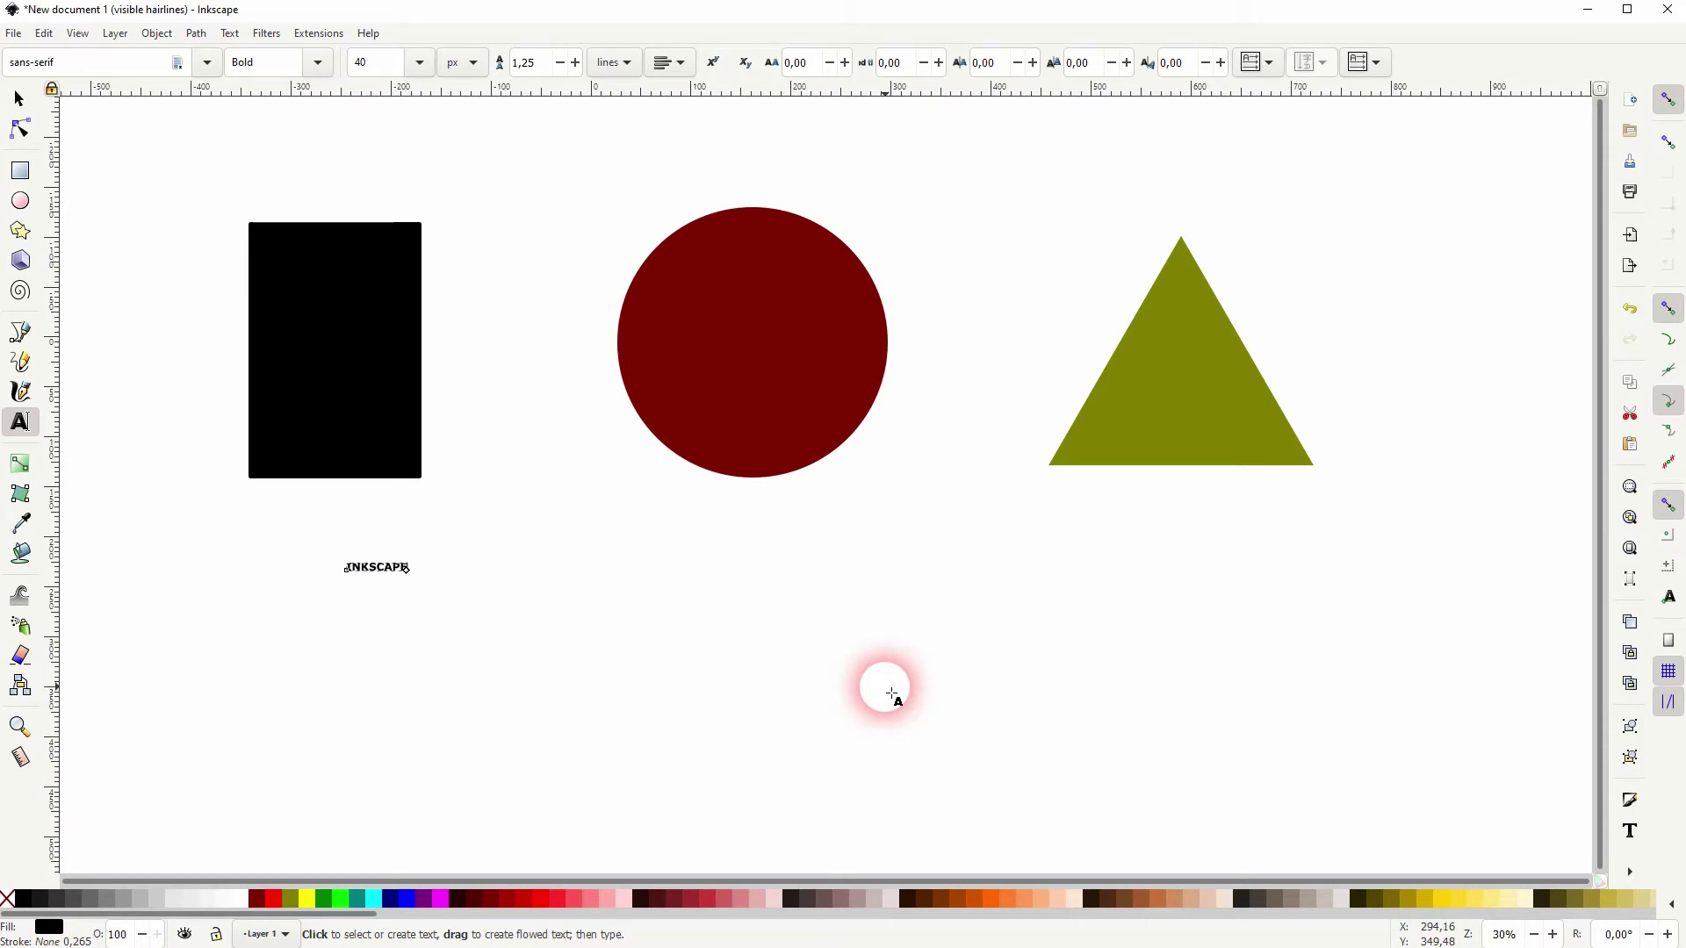
left_click(19, 99)
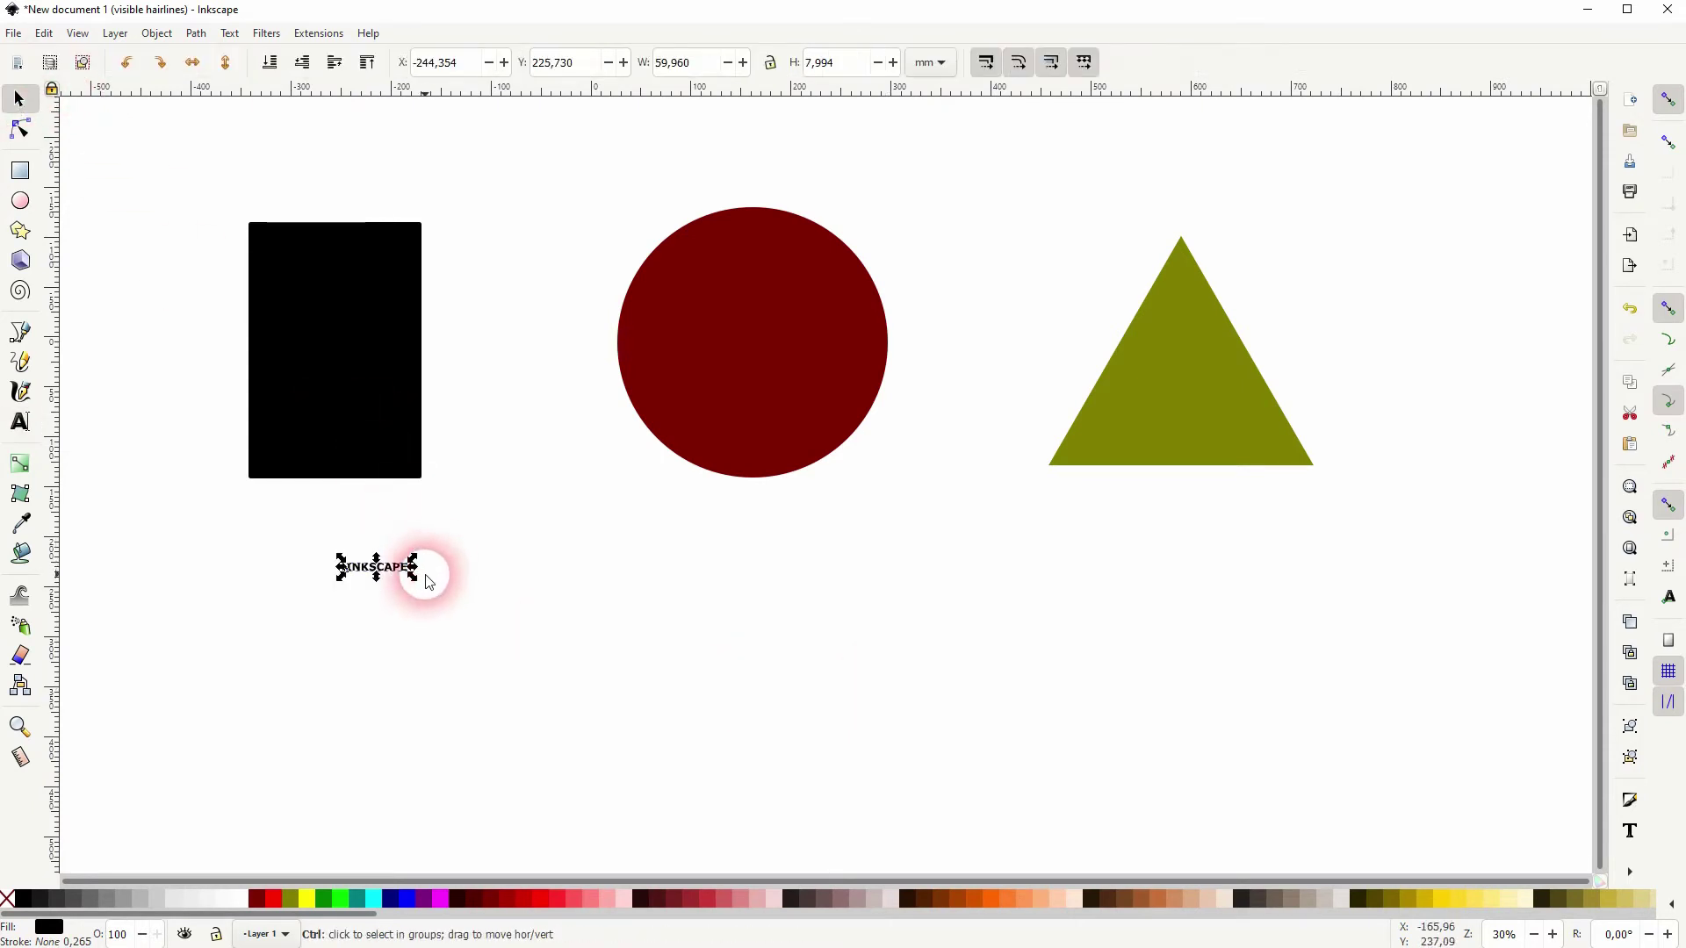
left_click_drag(417, 584, 979, 757)
left_click_drag(711, 626, 612, 646)
Step: Add the letter "B" as separate text, enlarged to about 140 × 164 mm, below the triangle
left_click(19, 421)
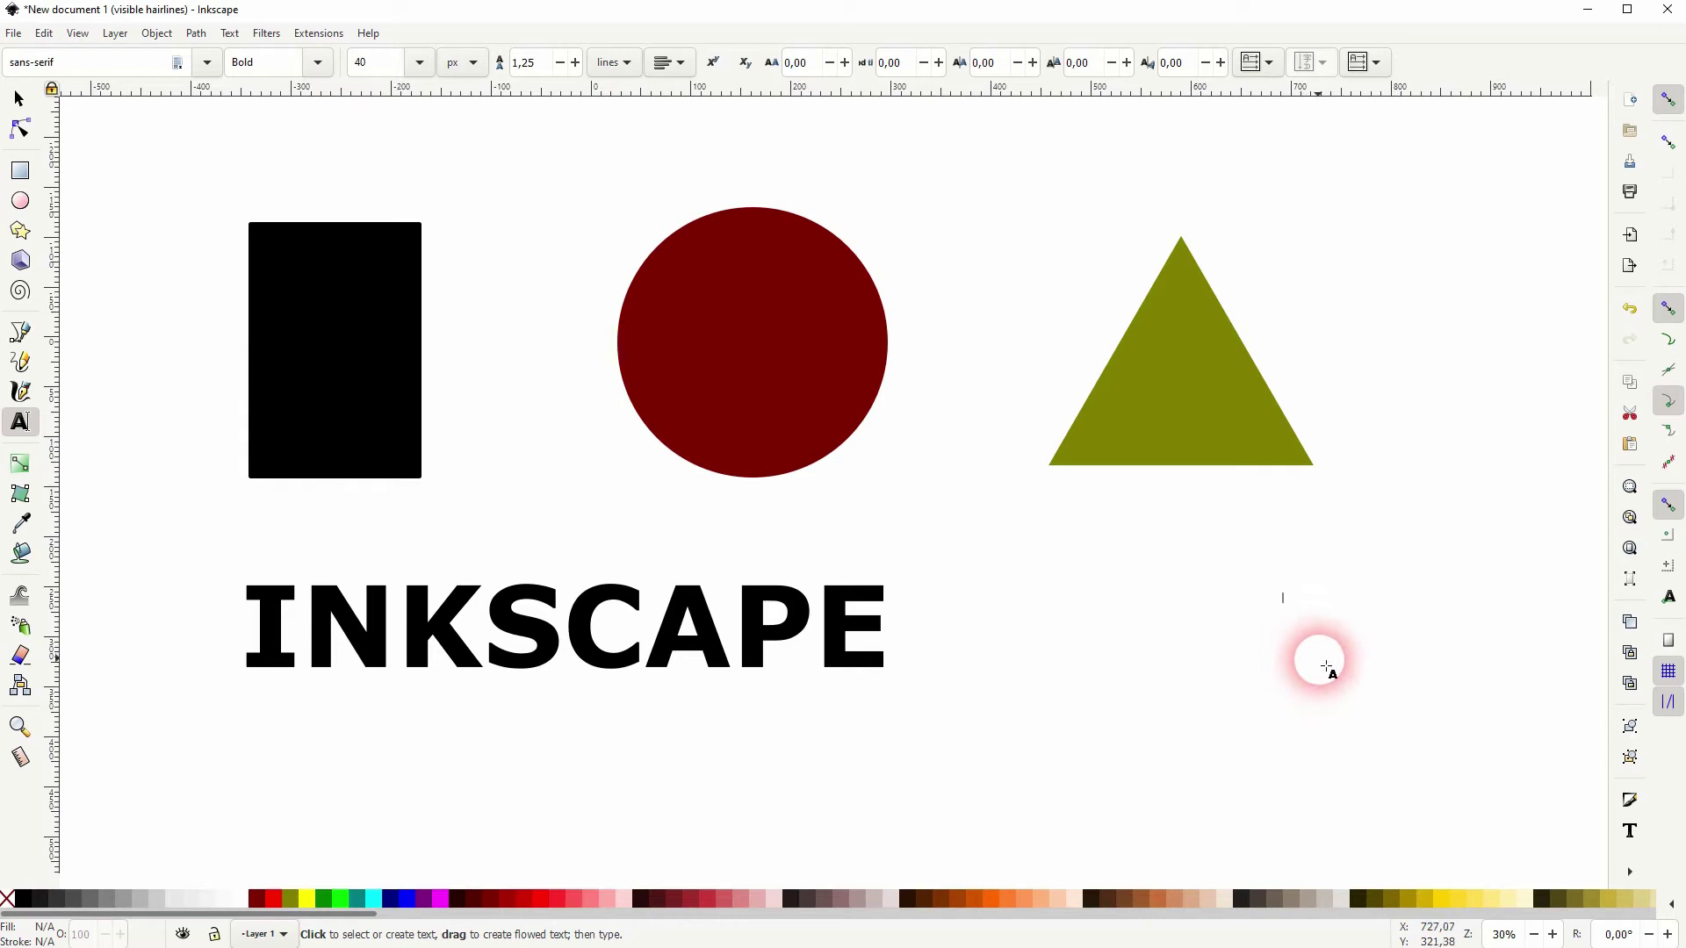
type("a")
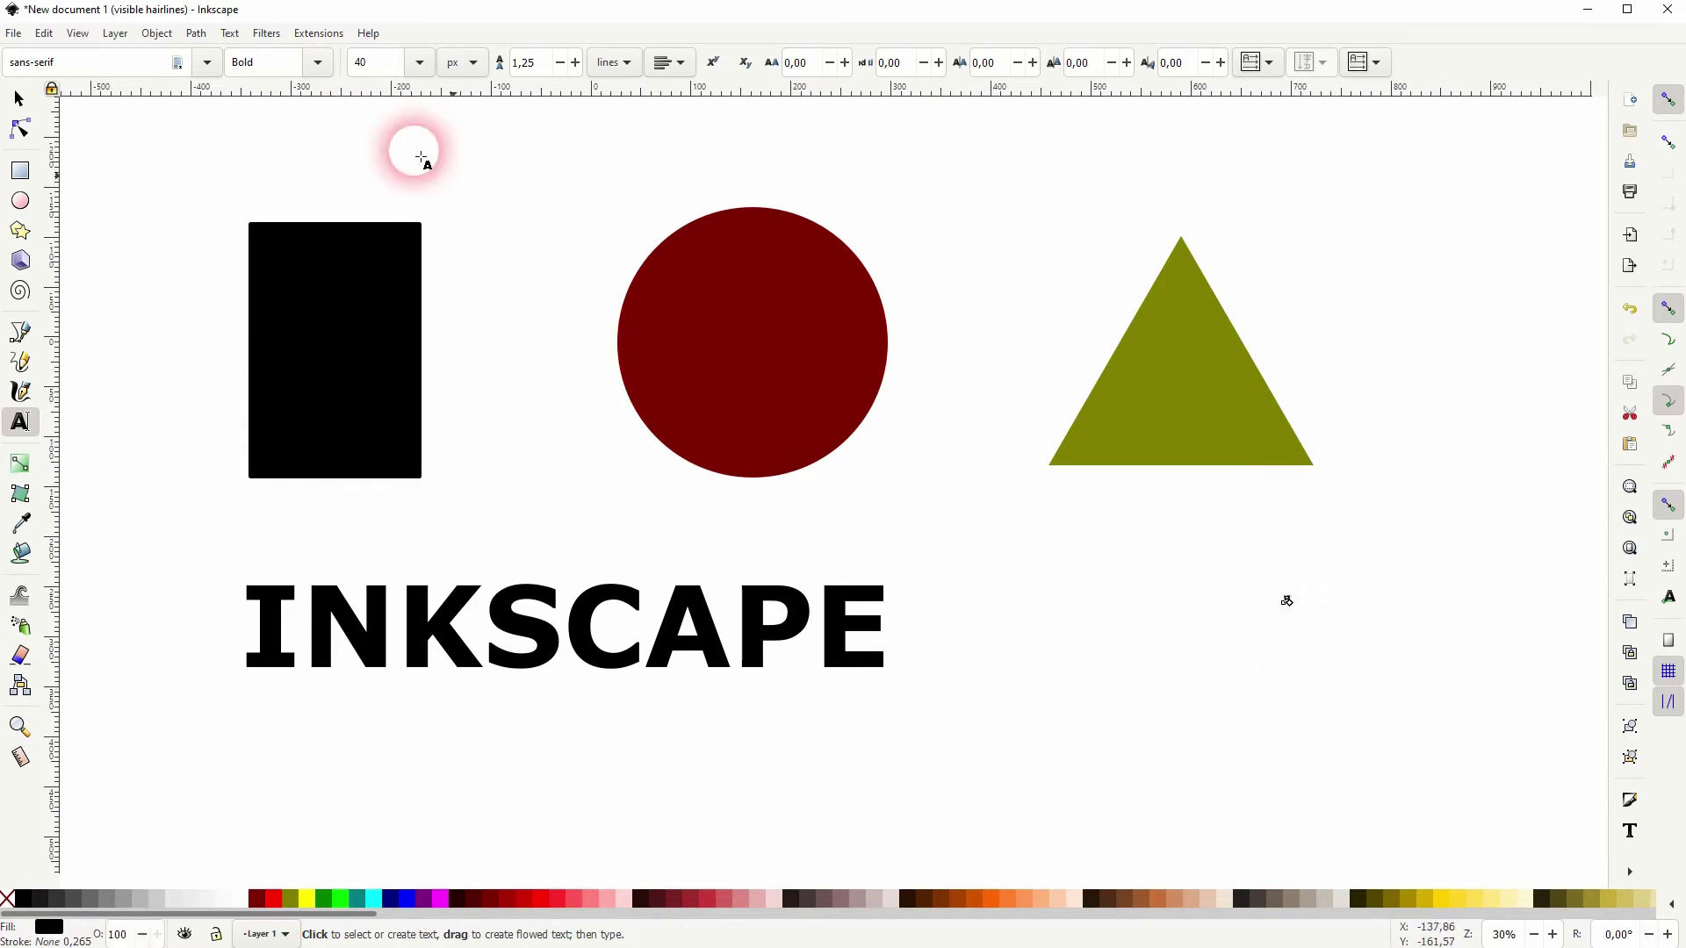
left_click(16, 99)
left_click_drag(1291, 602, 1545, 769)
left_click_drag(1358, 665, 1222, 621)
left_click(1405, 606)
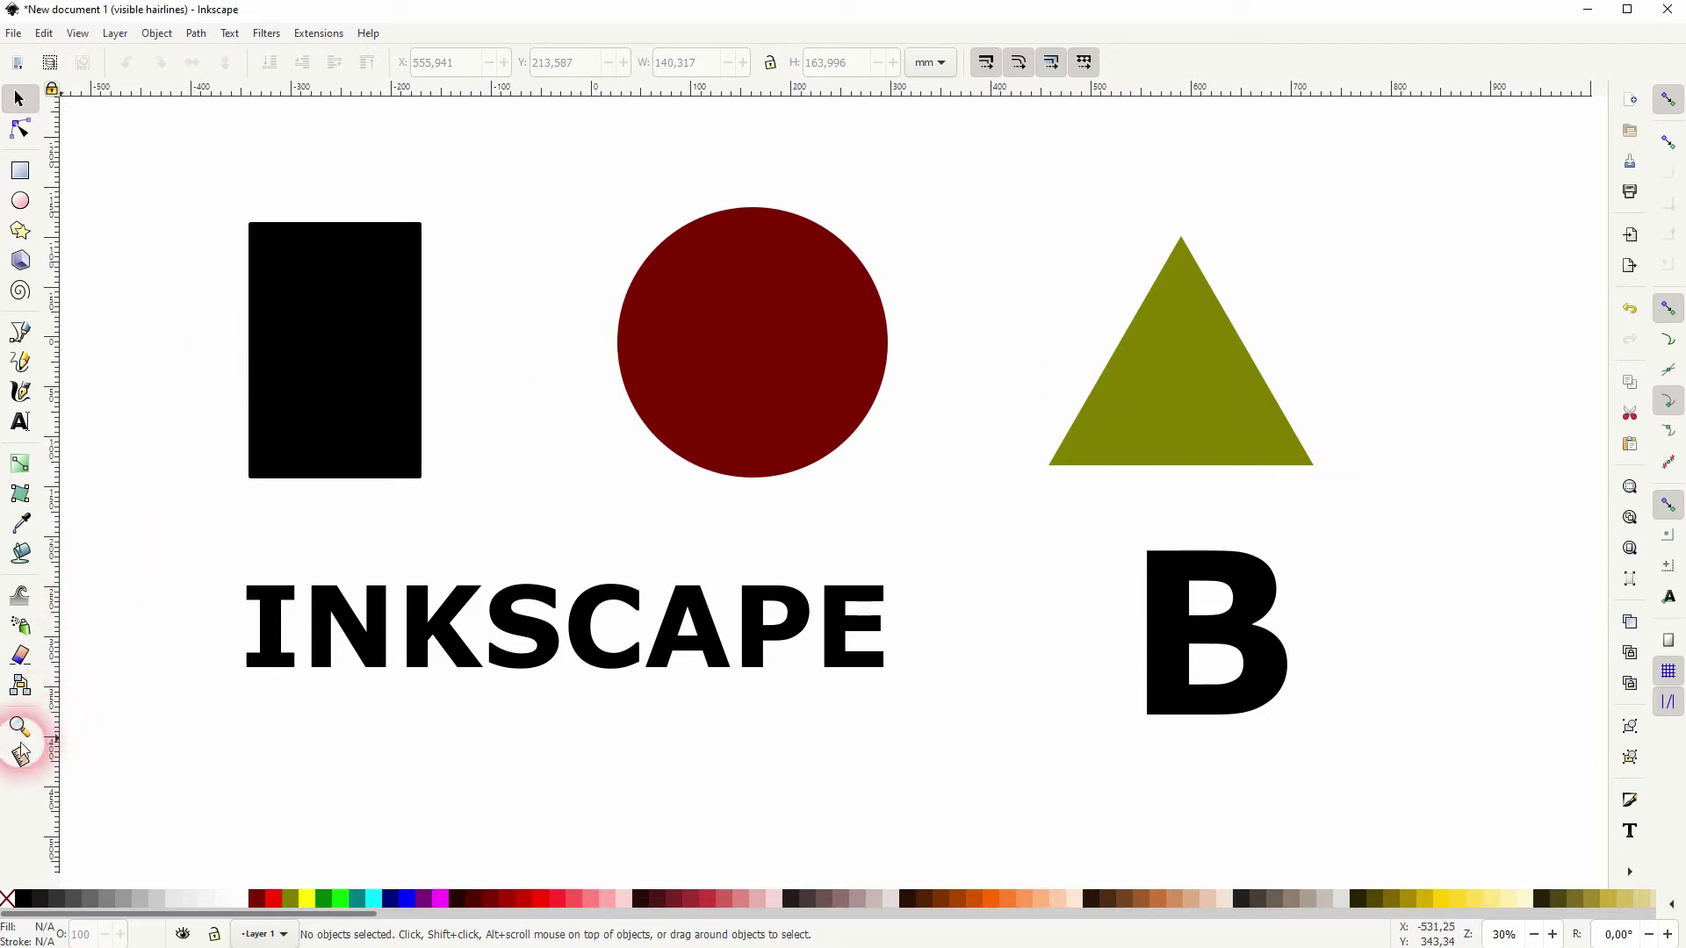
Step: Set up the Eraser tool to cut out from paths and shapes, with width 0 and mass 100
left_click(21, 658)
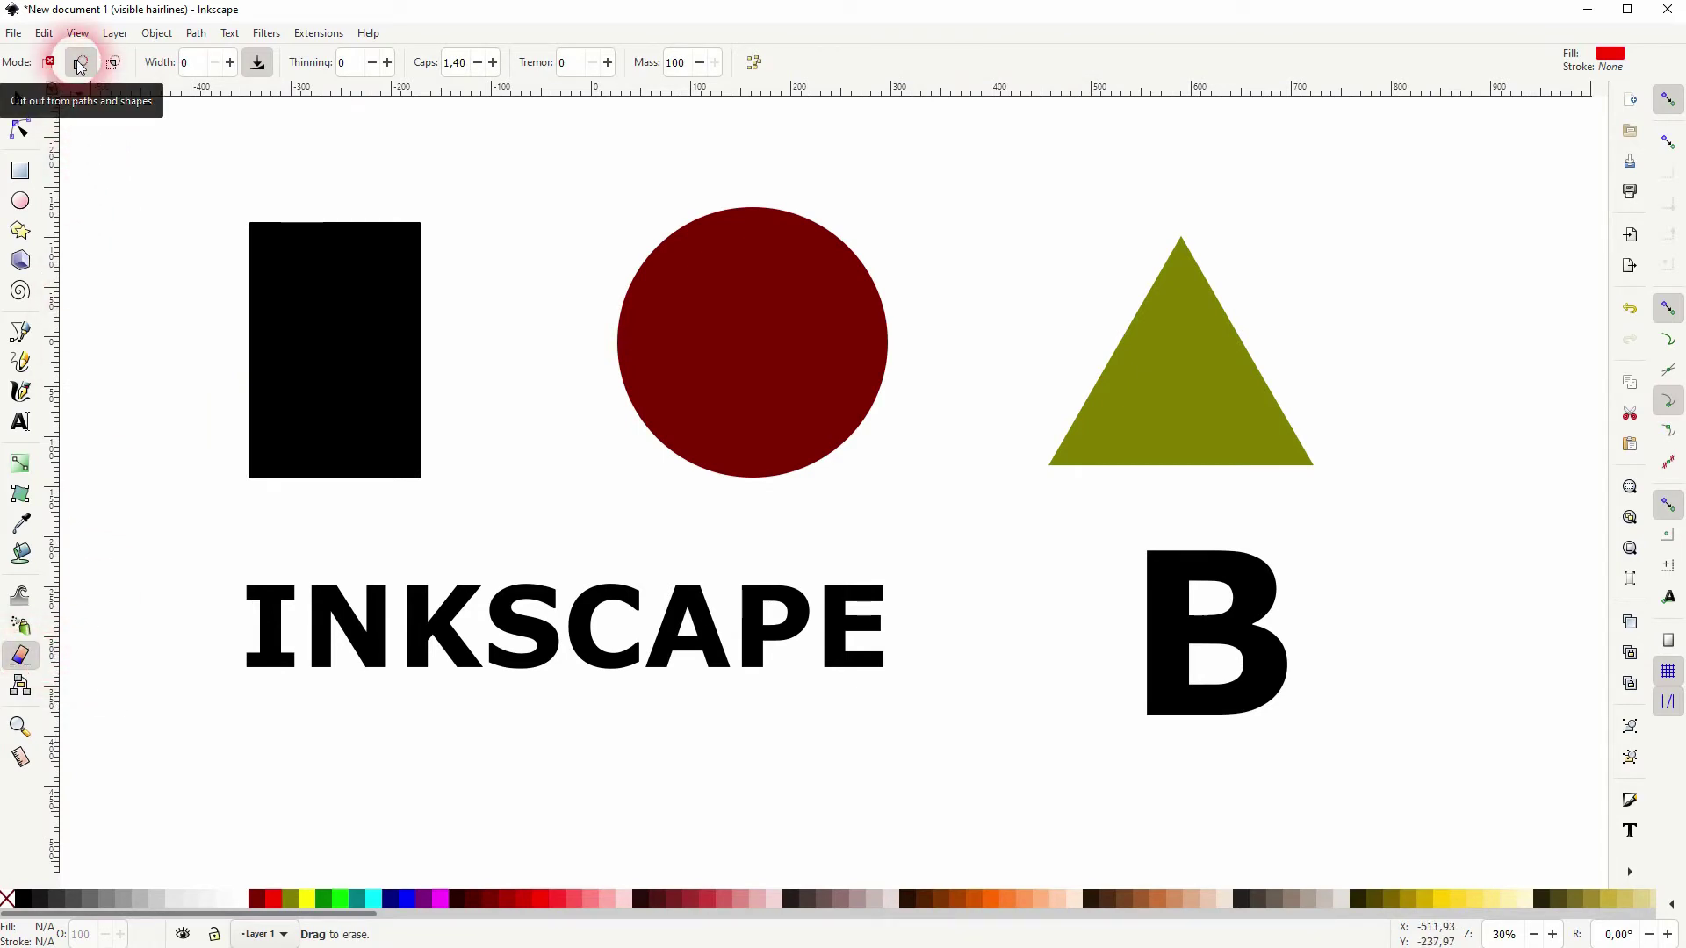
left_click(51, 68)
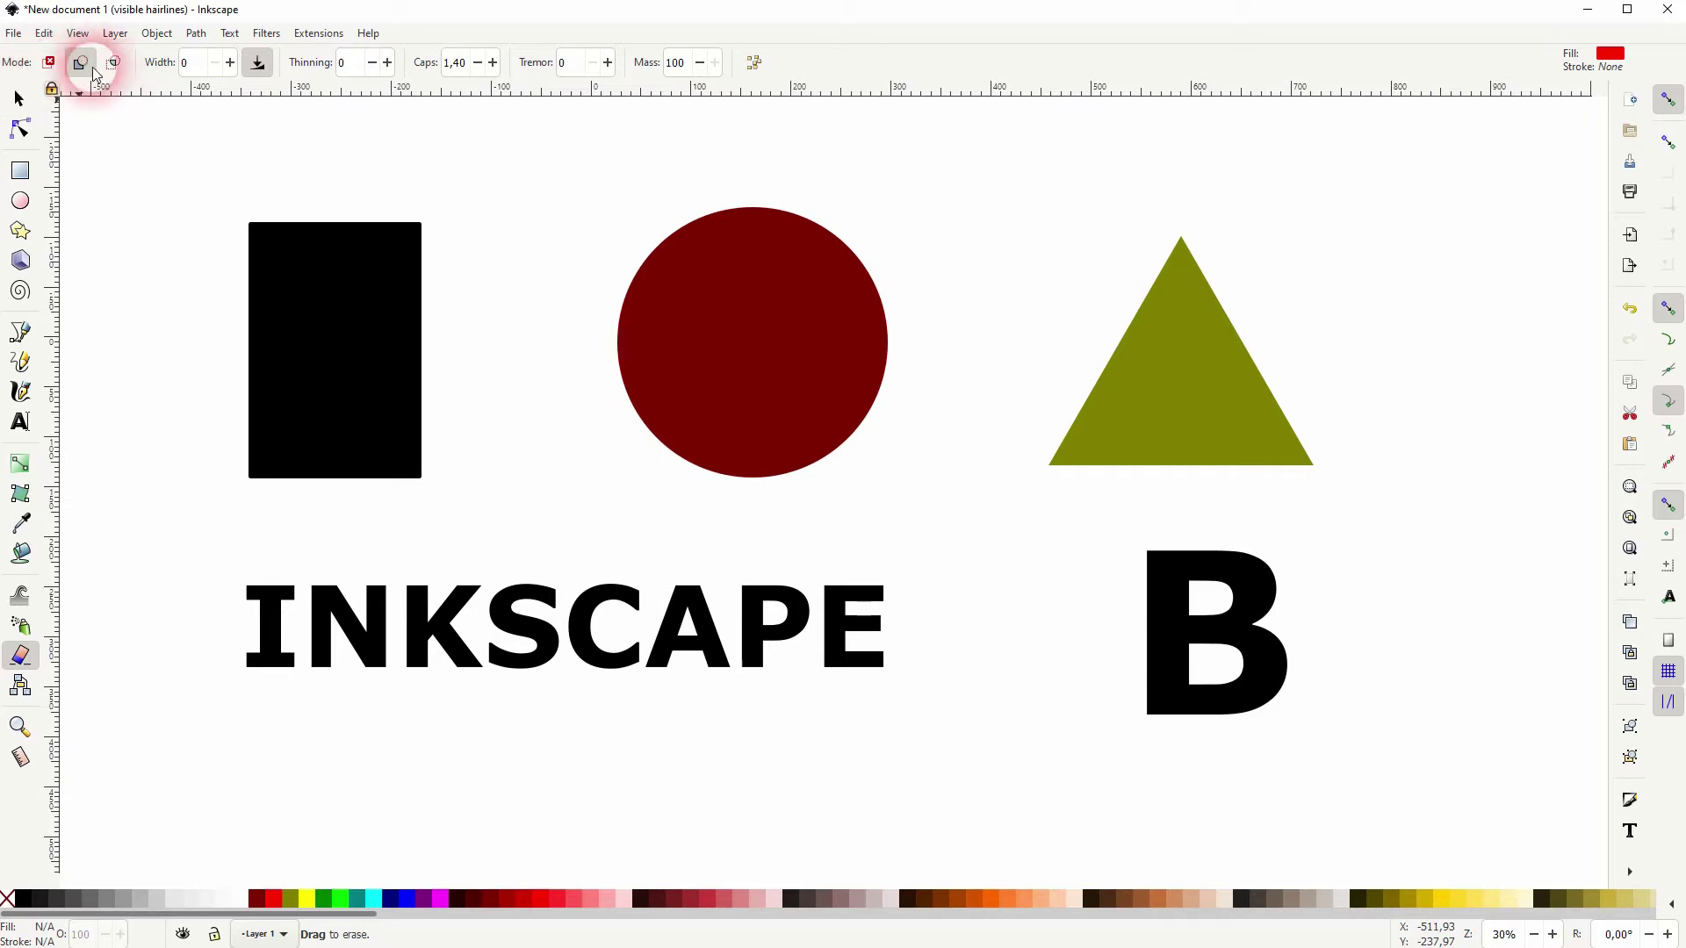
left_click(80, 62)
double_click(210, 65)
double_click(230, 66)
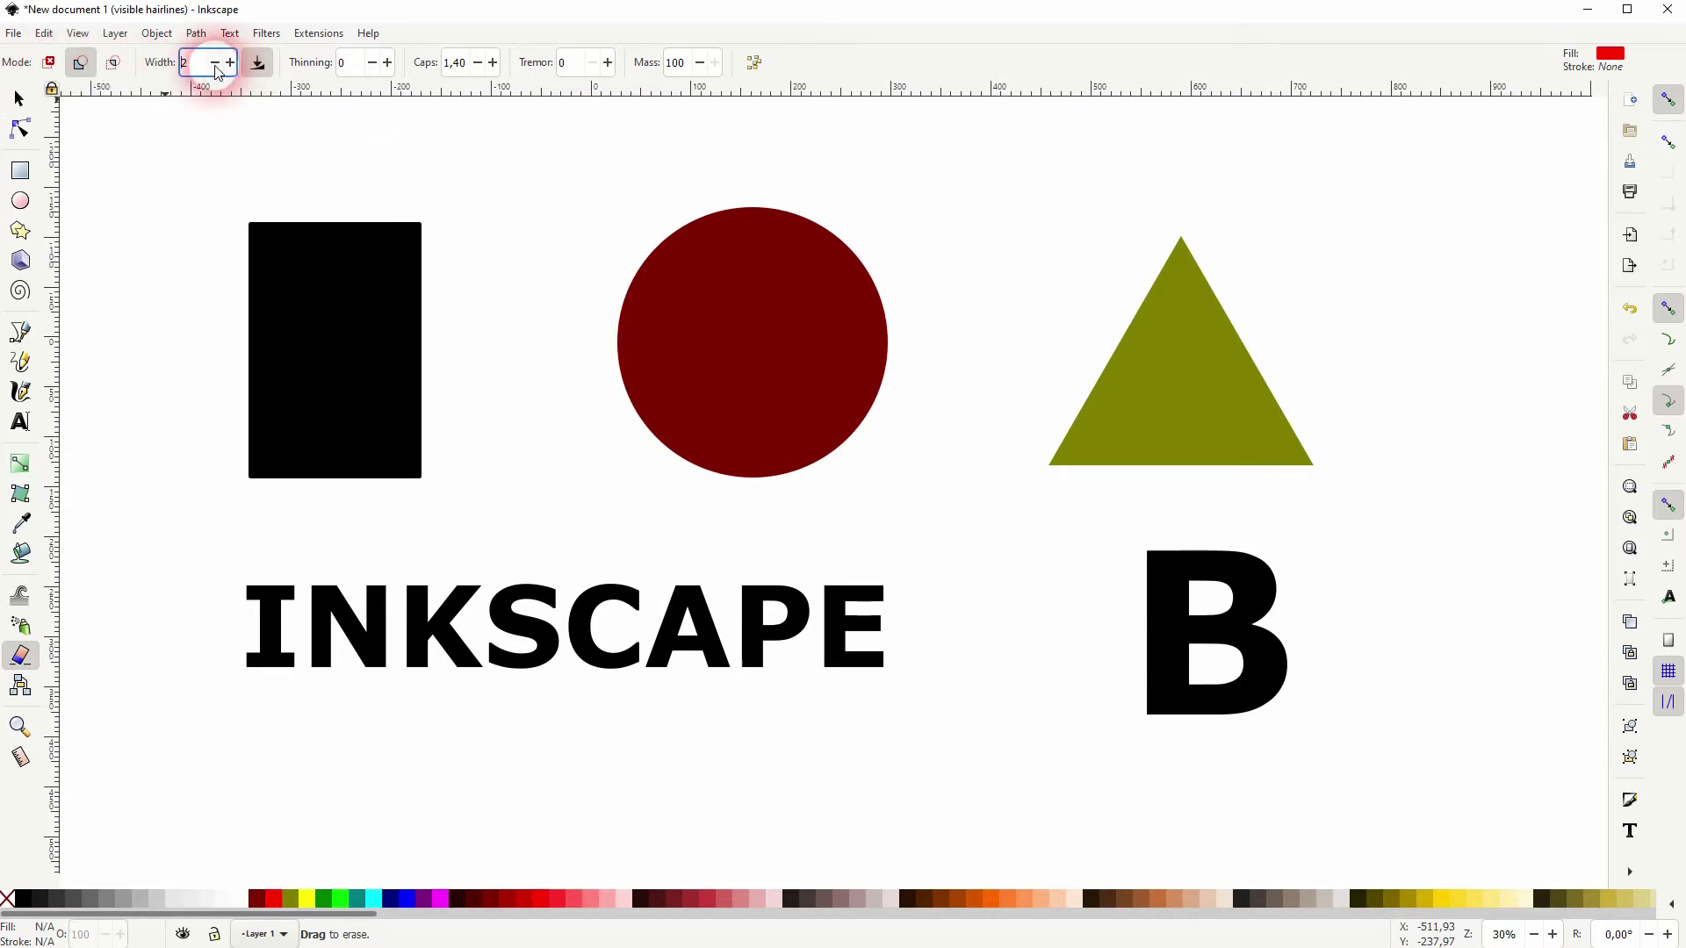
left_click(718, 66)
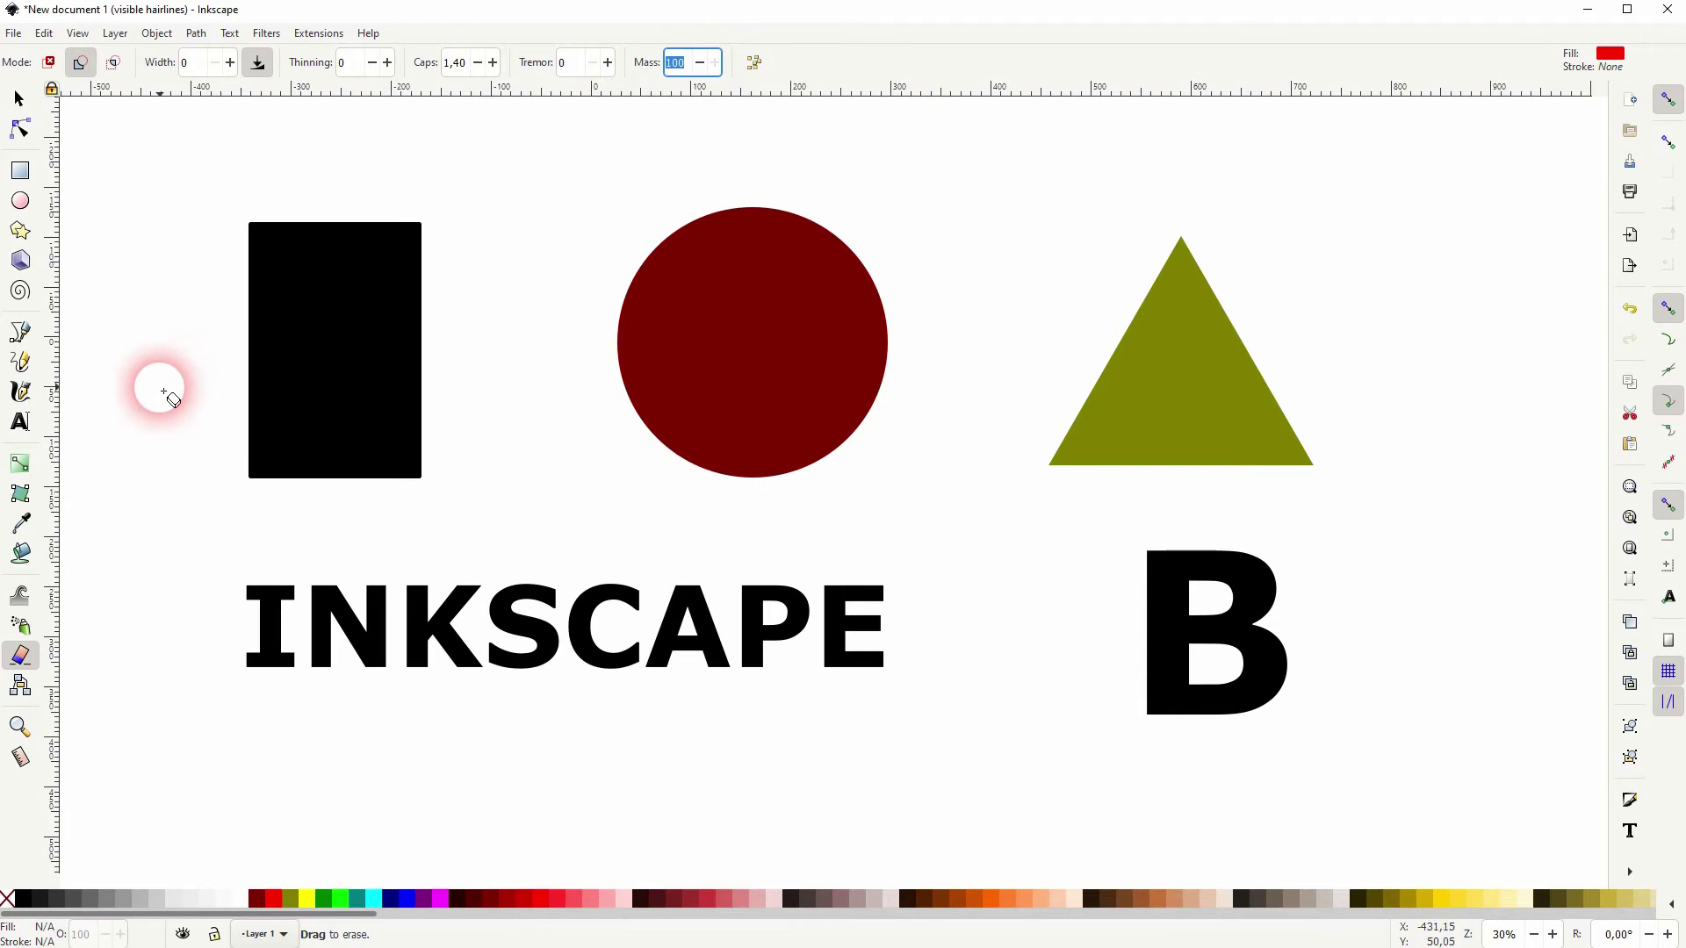
Step: Draw eraser strokes across the rectangle, circle, triangle, INKSCAPE text and letter B to cut through them
left_click_drag(168, 393, 223, 379)
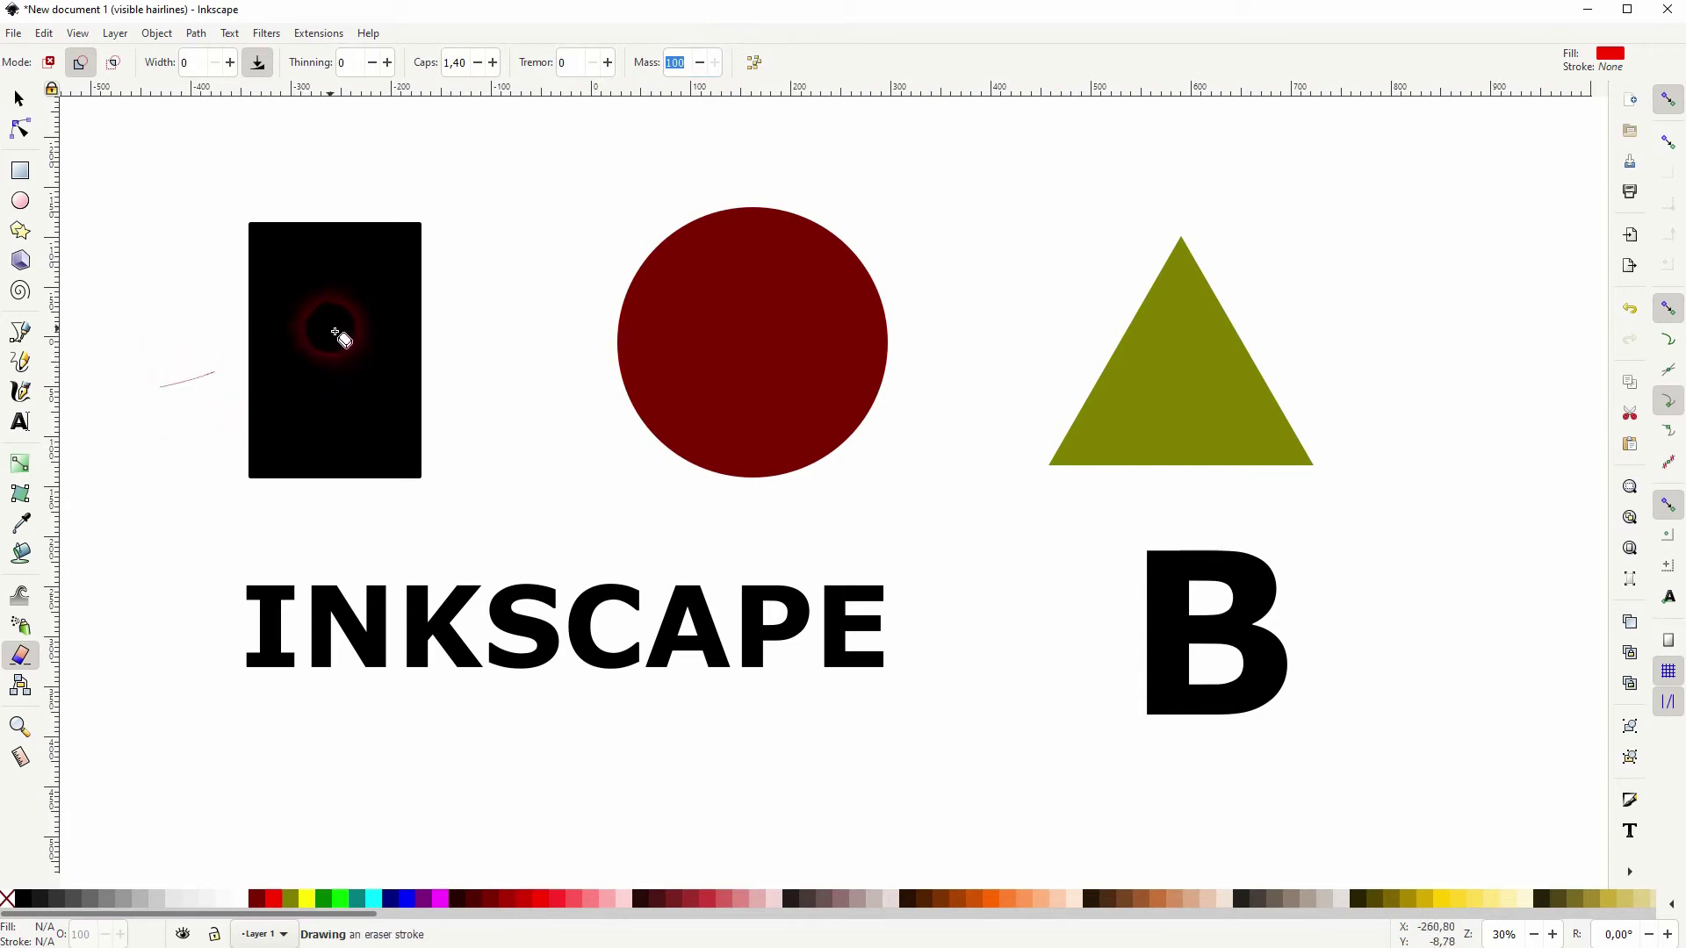
mouse_move(454, 263)
left_mouse_down()
mouse_move(580, 188)
mouse_move(674, 166)
mouse_move(621, 210)
mouse_move(841, 194)
mouse_move(884, 235)
mouse_move(912, 309)
mouse_move(987, 365)
mouse_move(1041, 449)
mouse_move(918, 488)
mouse_move(783, 501)
mouse_move(639, 467)
mouse_move(373, 519)
left_mouse_up()
mouse_move(1066, 221)
left_mouse_down()
mouse_move(1366, 358)
mouse_move(1188, 430)
left_mouse_up()
mouse_move(1033, 438)
left_mouse_down()
mouse_move(872, 479)
mouse_move(939, 512)
mouse_move(1274, 478)
mouse_move(1498, 562)
left_mouse_up()
mouse_move(150, 737)
left_mouse_down()
mouse_move(318, 655)
mouse_move(428, 552)
mouse_move(541, 491)
mouse_move(624, 526)
mouse_move(708, 596)
mouse_move(839, 791)
mouse_move(892, 818)
mouse_move(999, 661)
mouse_move(984, 552)
mouse_move(1001, 334)
left_mouse_up()
mouse_move(1065, 509)
left_mouse_down()
mouse_move(1441, 625)
mouse_move(1498, 659)
mouse_move(1225, 693)
left_mouse_up()
mouse_move(1098, 674)
left_mouse_down()
mouse_move(973, 682)
mouse_move(883, 742)
mouse_move(886, 780)
mouse_move(1072, 851)
mouse_move(1186, 831)
mouse_move(1272, 649)
mouse_move(1356, 564)
mouse_move(1469, 335)
left_mouse_up()
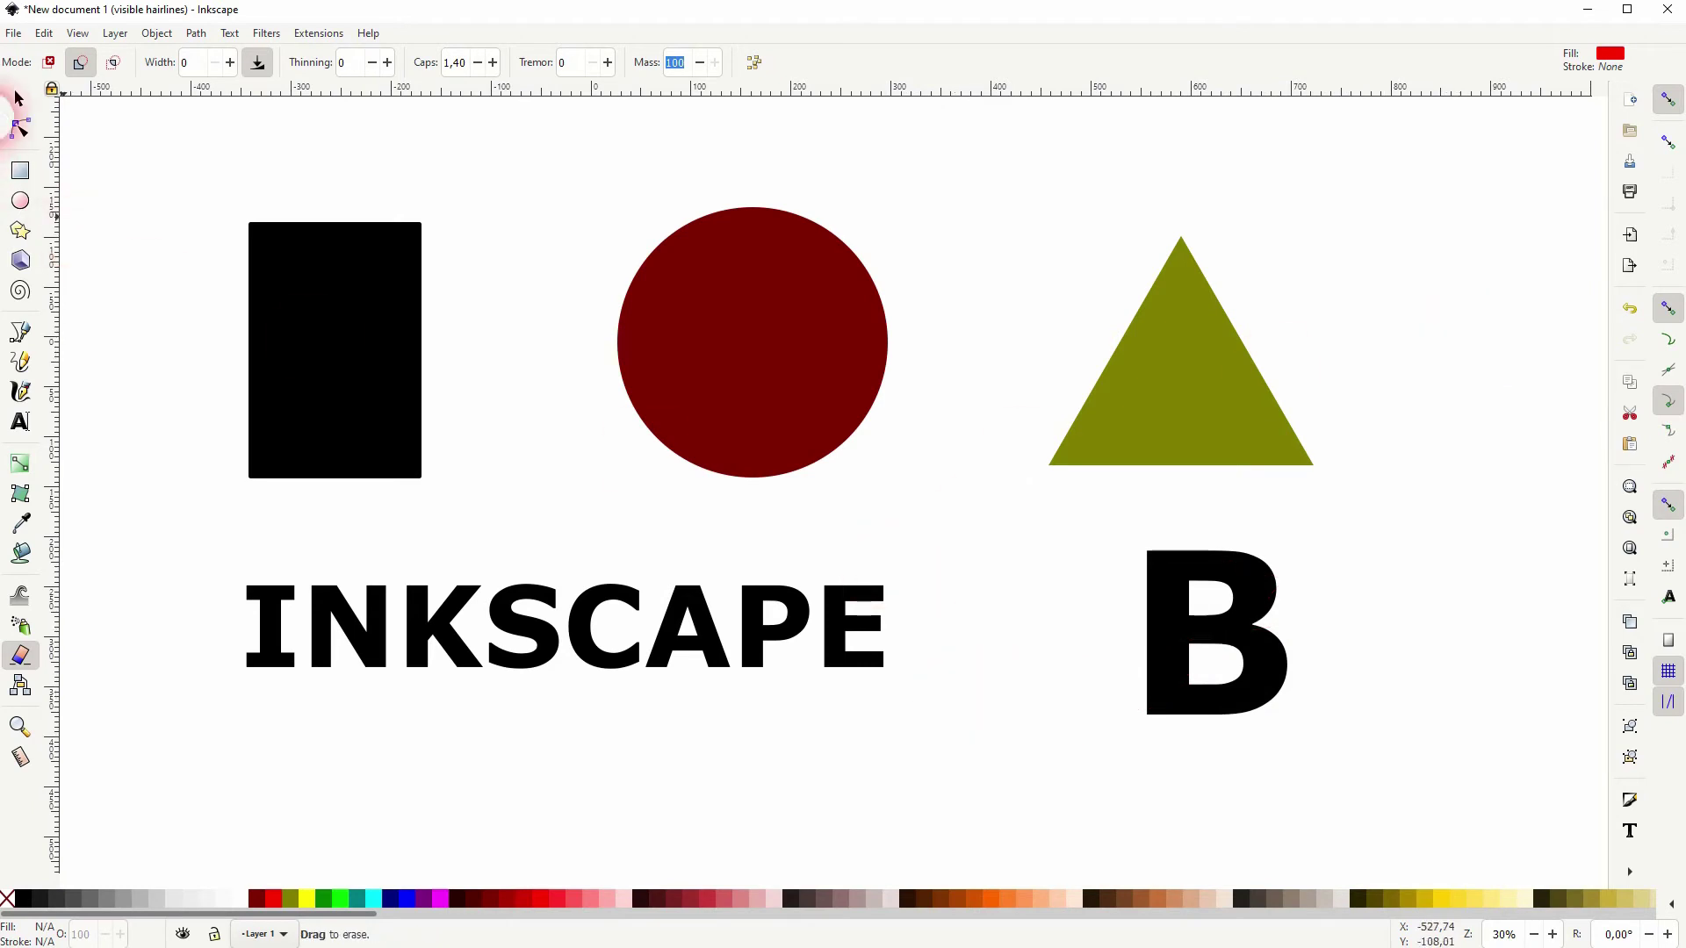
Step: Move the cut rectangle about 50 mm to the right
left_click(17, 96)
left_click(176, 426)
left_click_drag(313, 324, 376, 325)
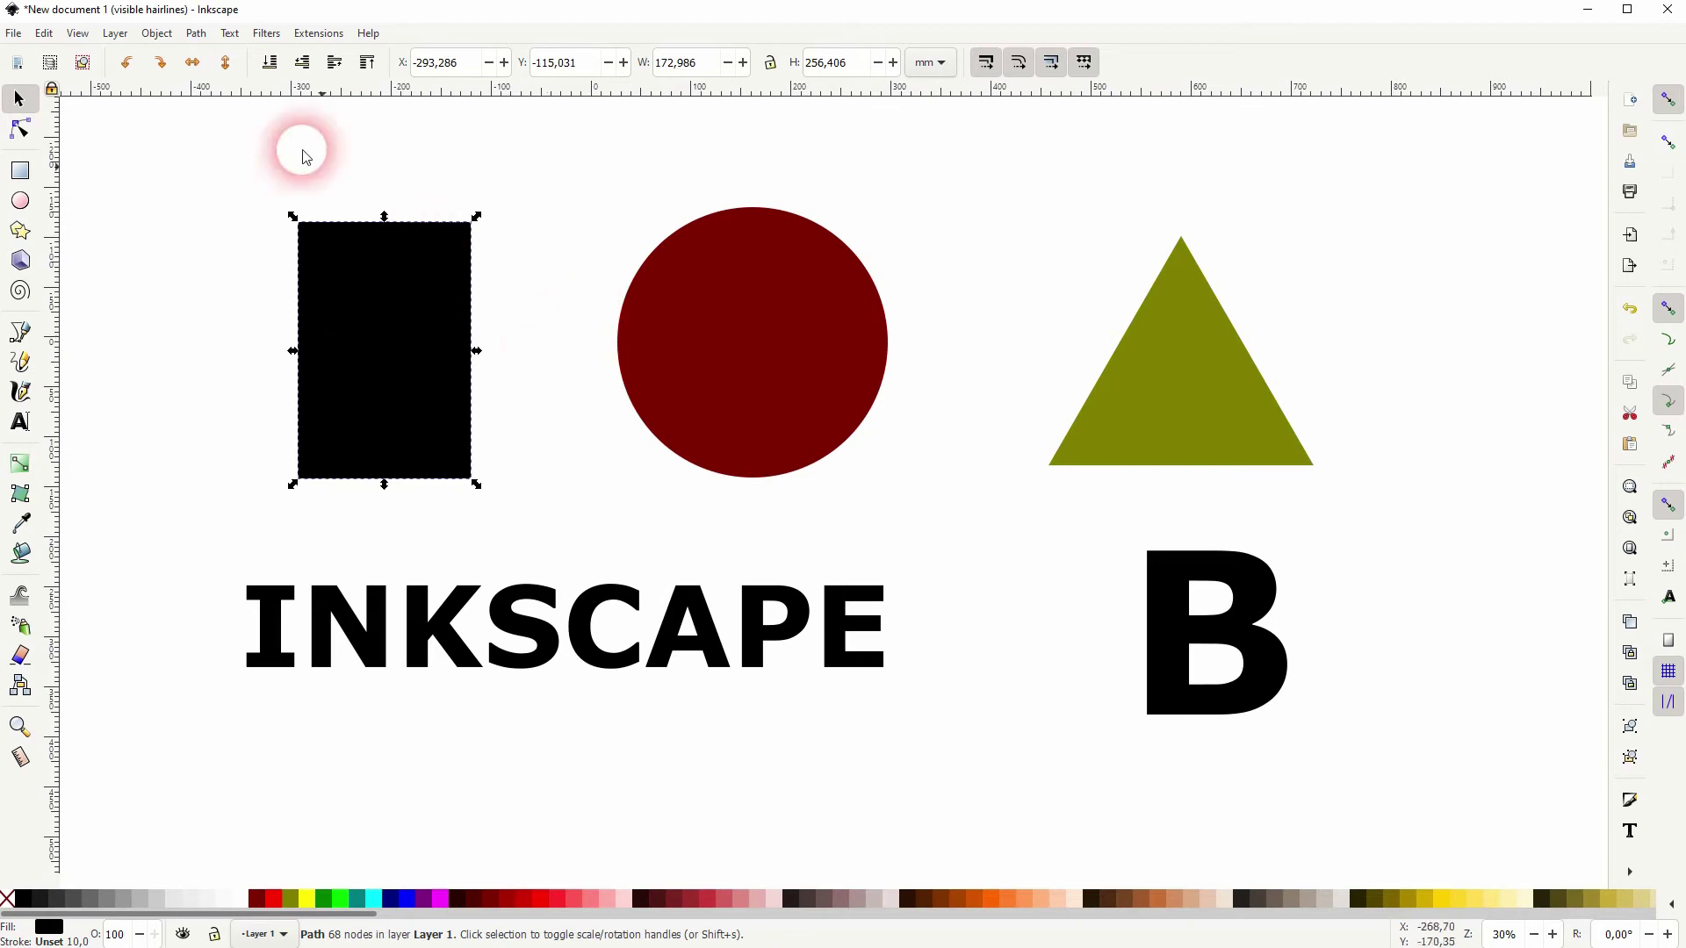
Step: Examine the cut lines of all objects in Outline display mode and return to the normal display
left_click(75, 37)
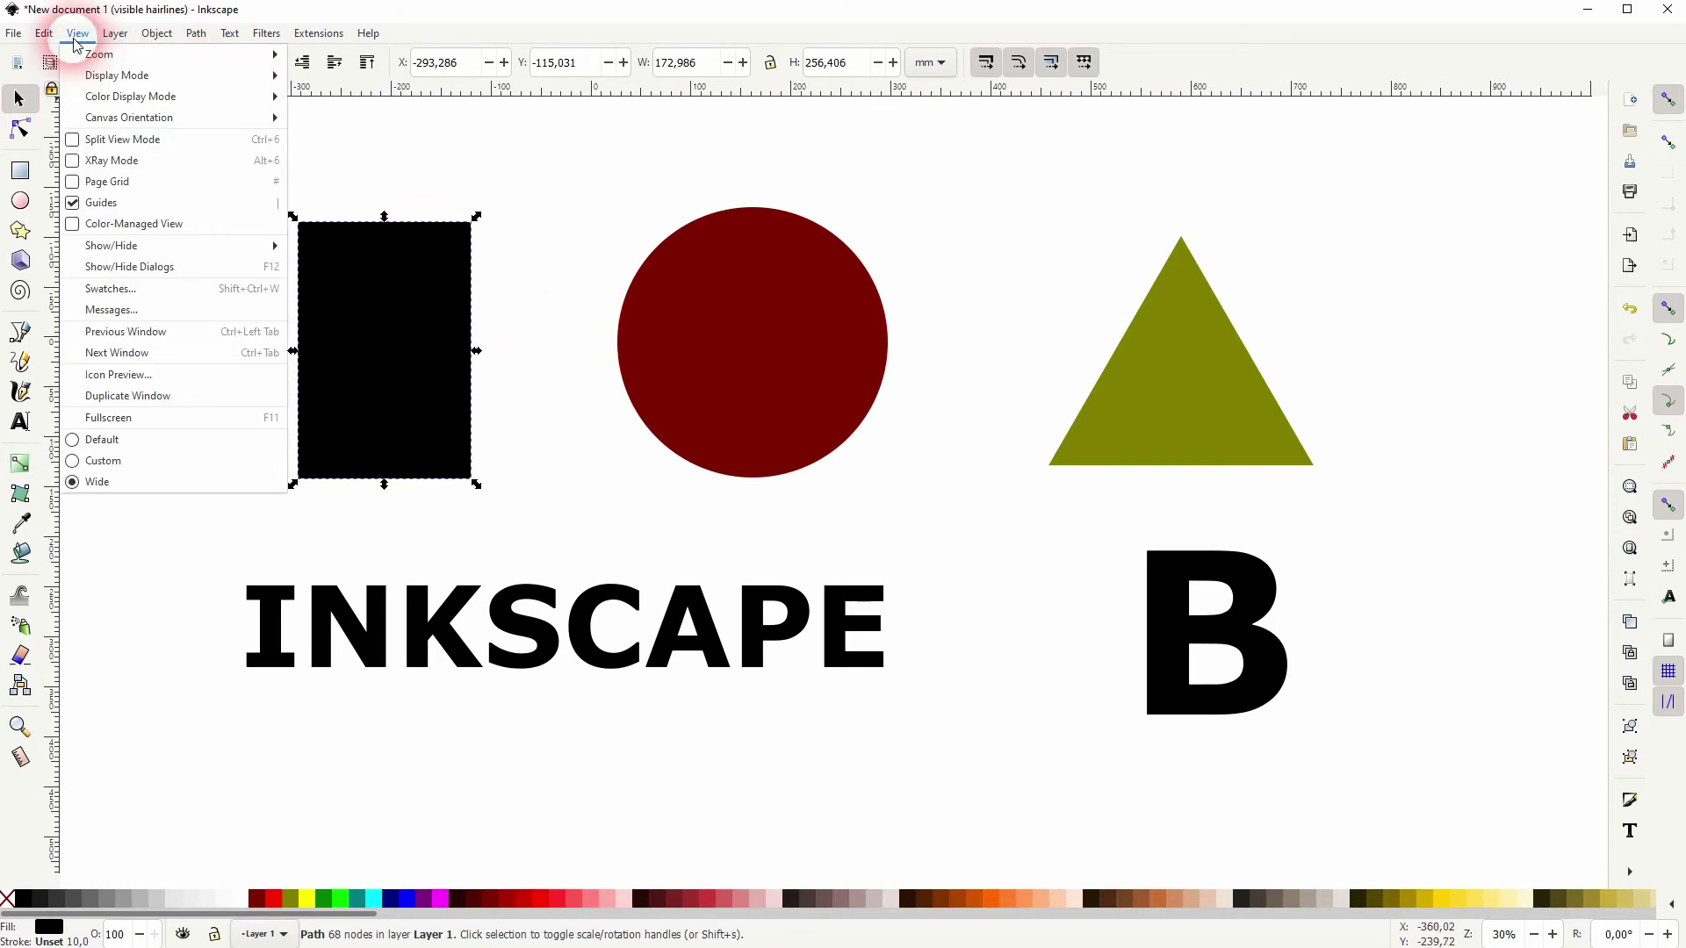
left_click(130, 58)
mouse_move(224, 77)
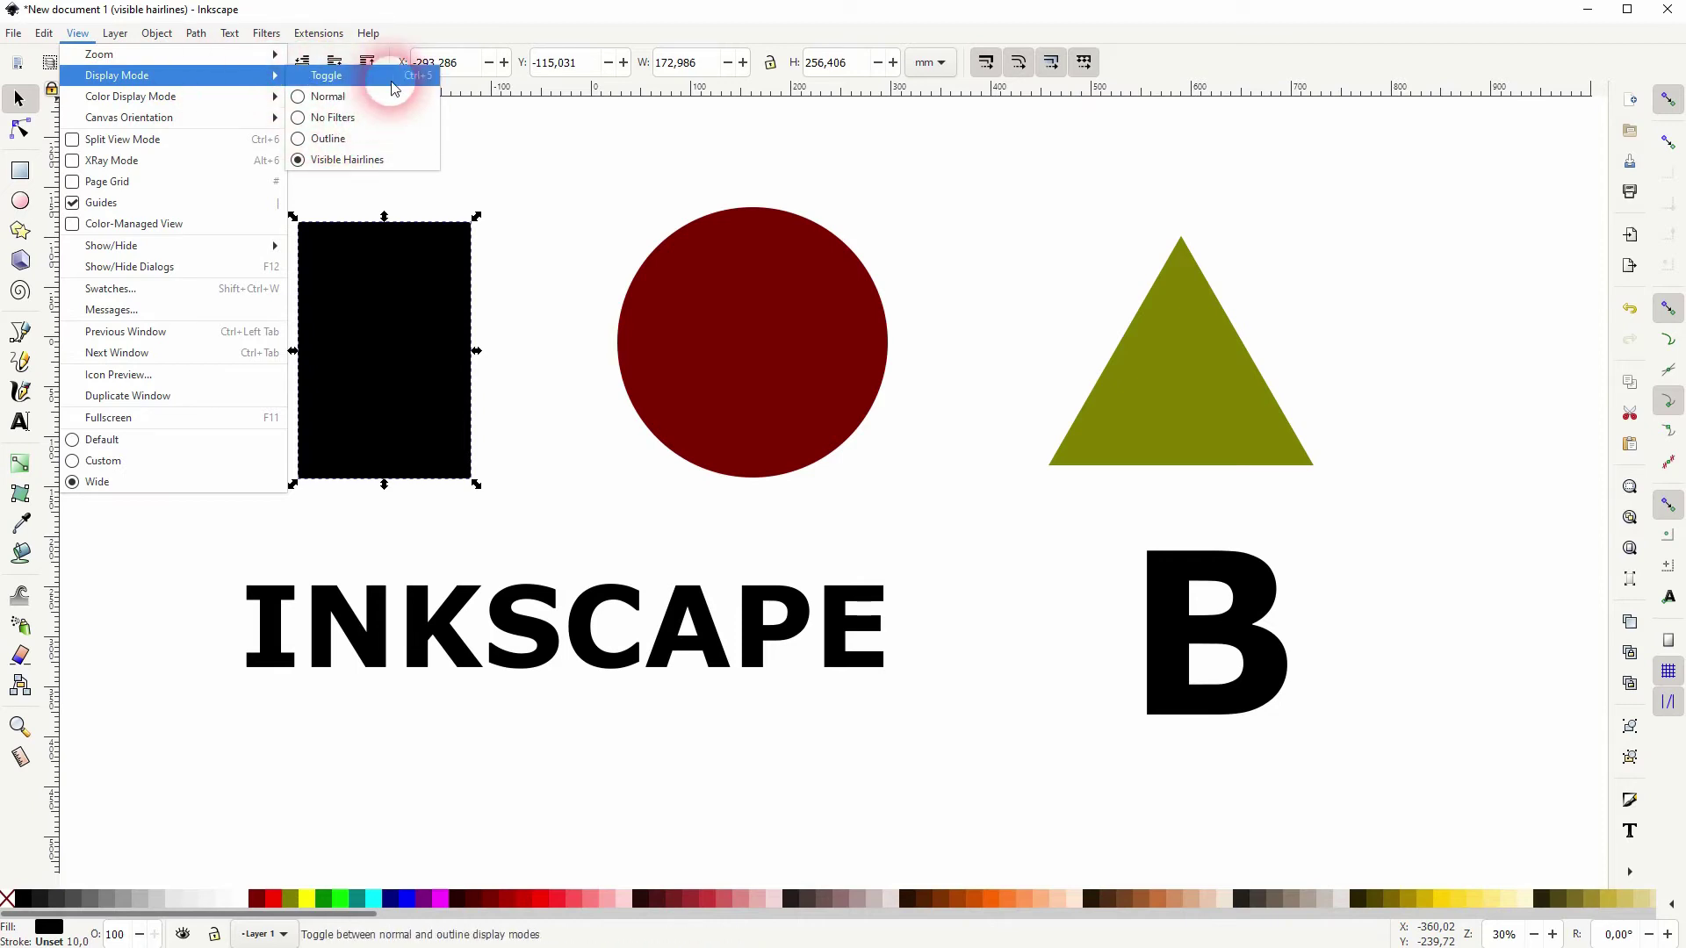
left_click(359, 149)
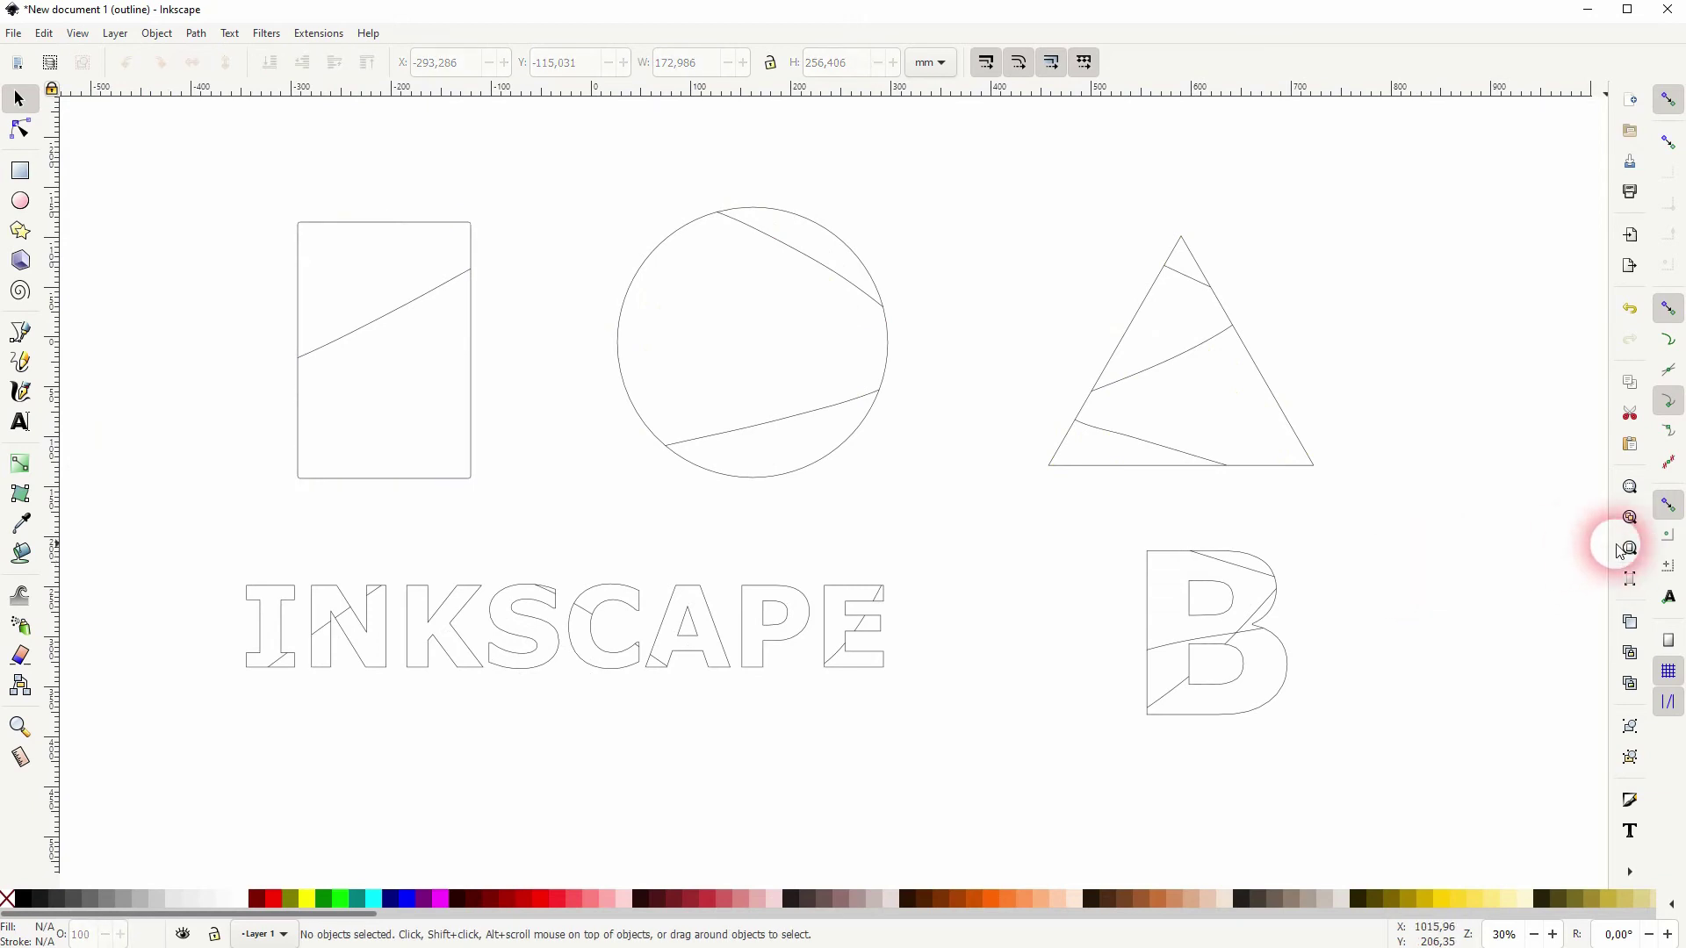
key("ctrl+KP_5")
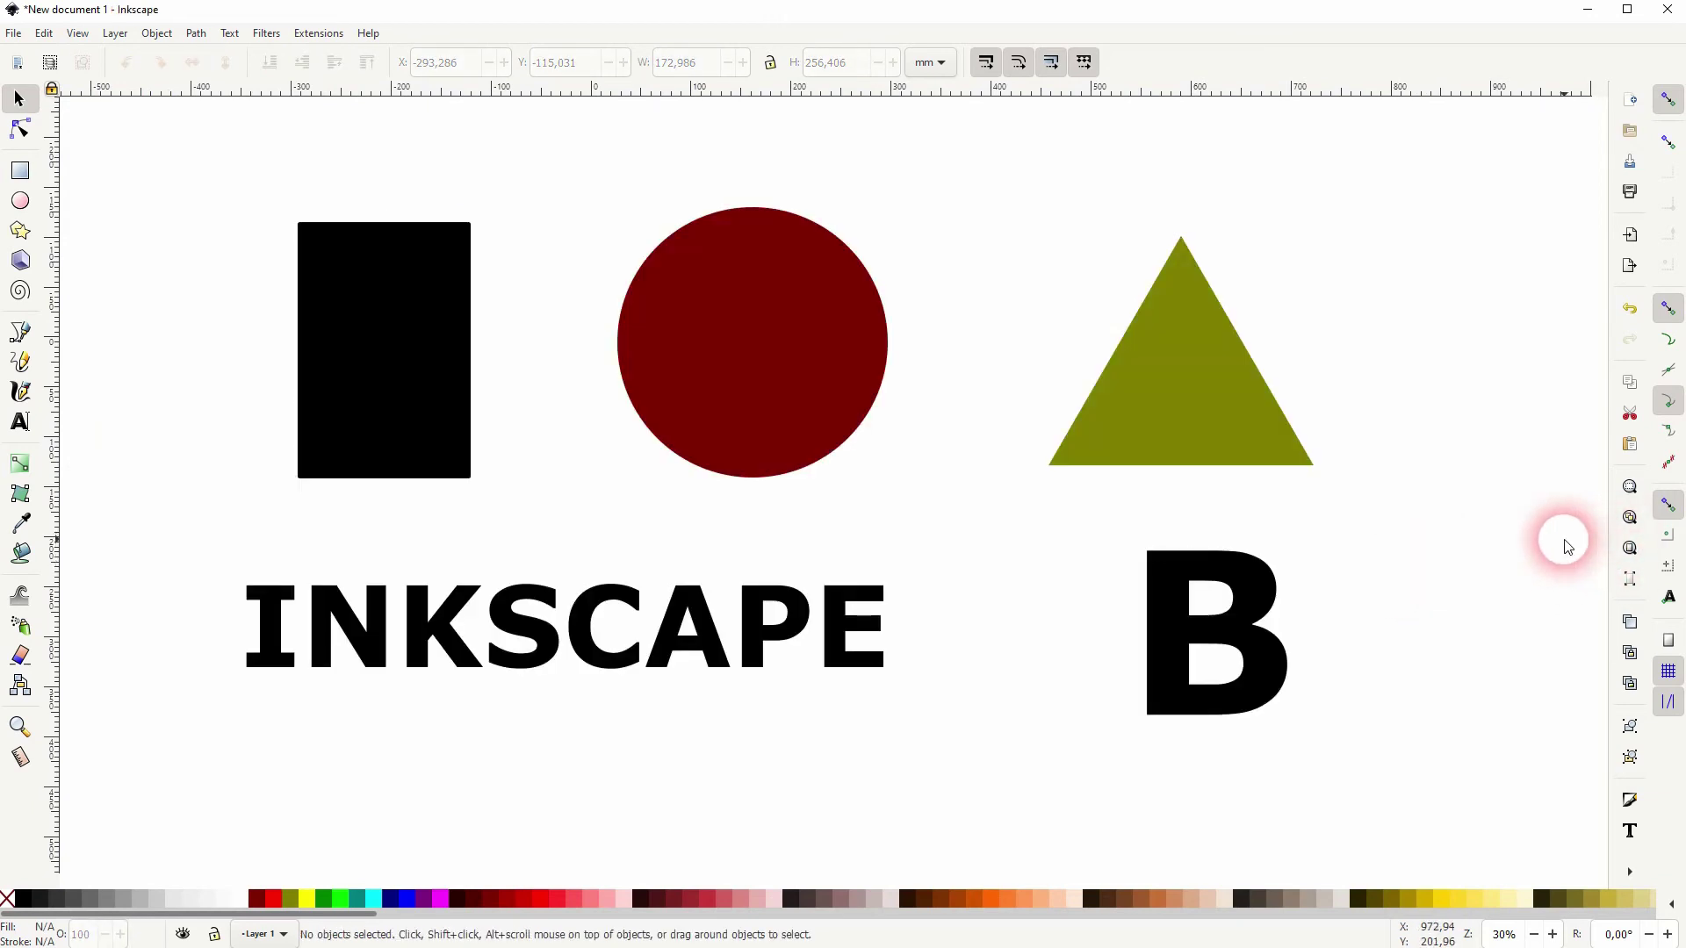
key("ctrl+KP_5")
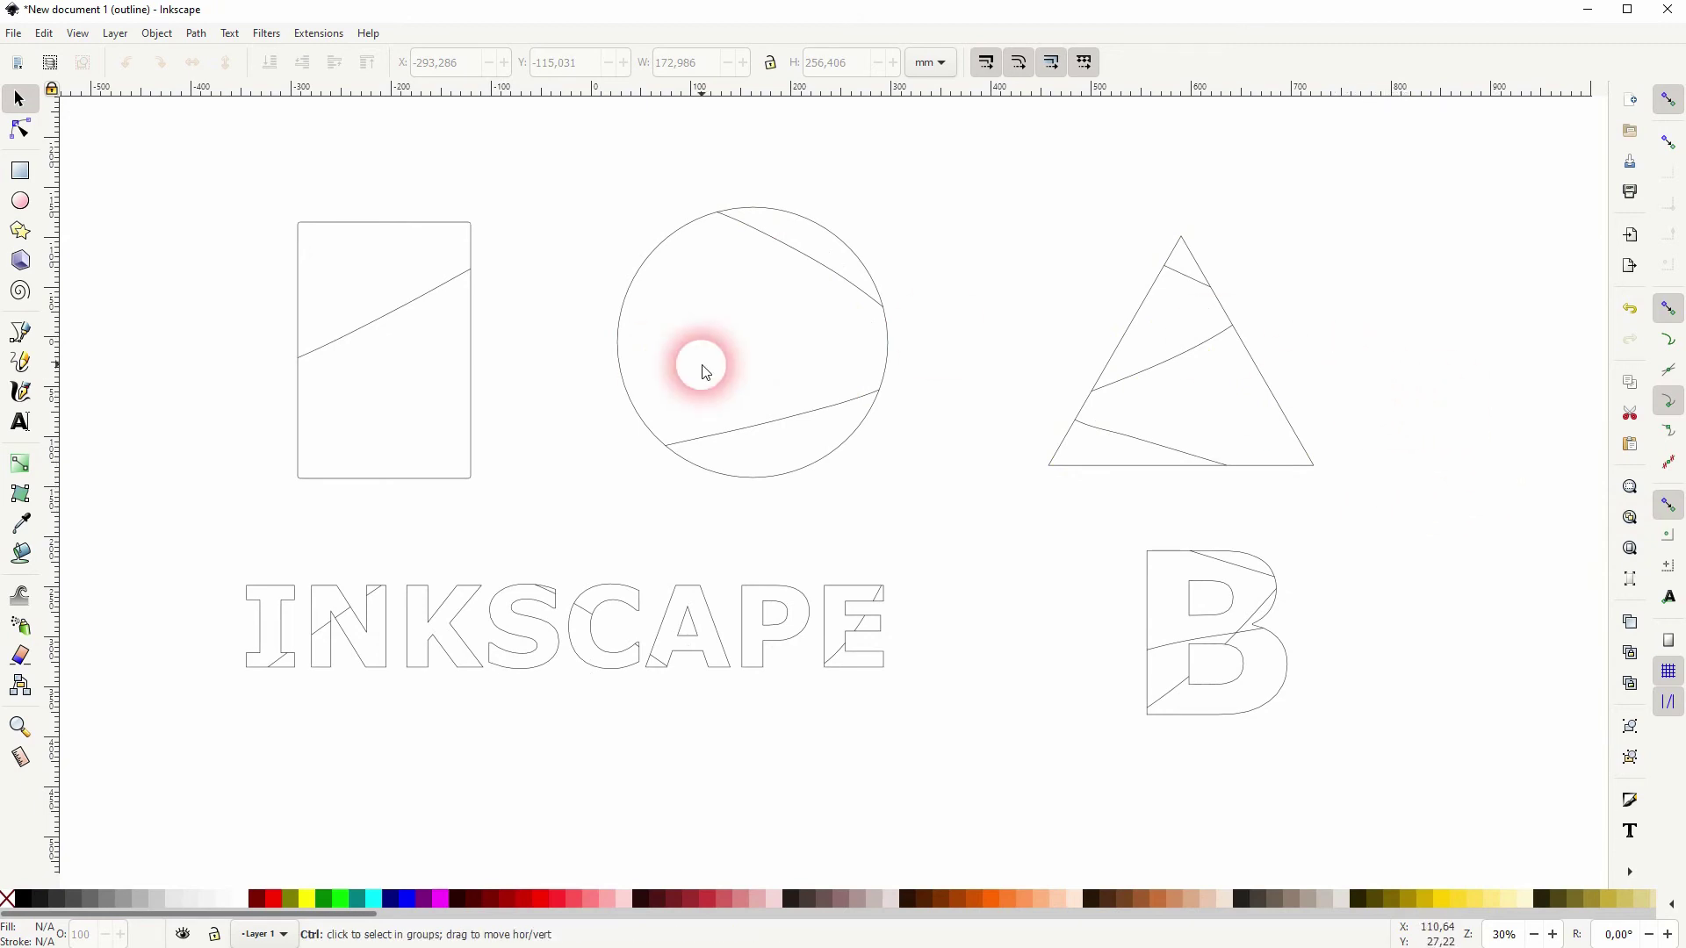
key("ctrl+KP_5")
Step: Break apart the cut rectangle and move its two pieces away from each other
left_click(378, 327)
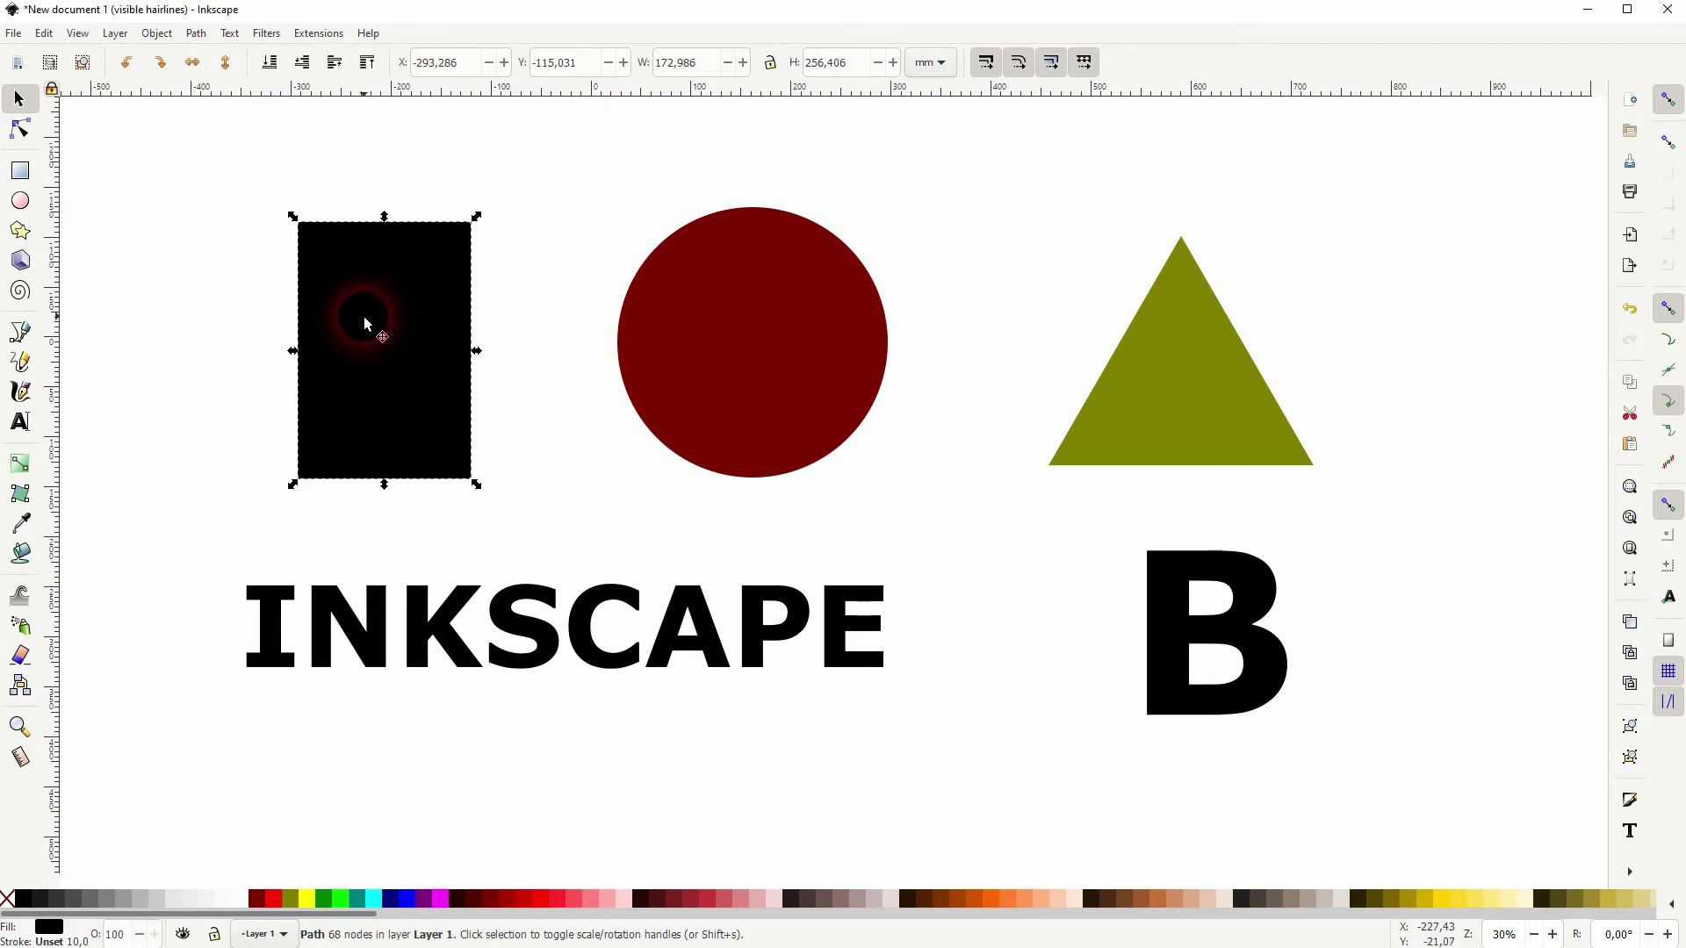
left_click(196, 33)
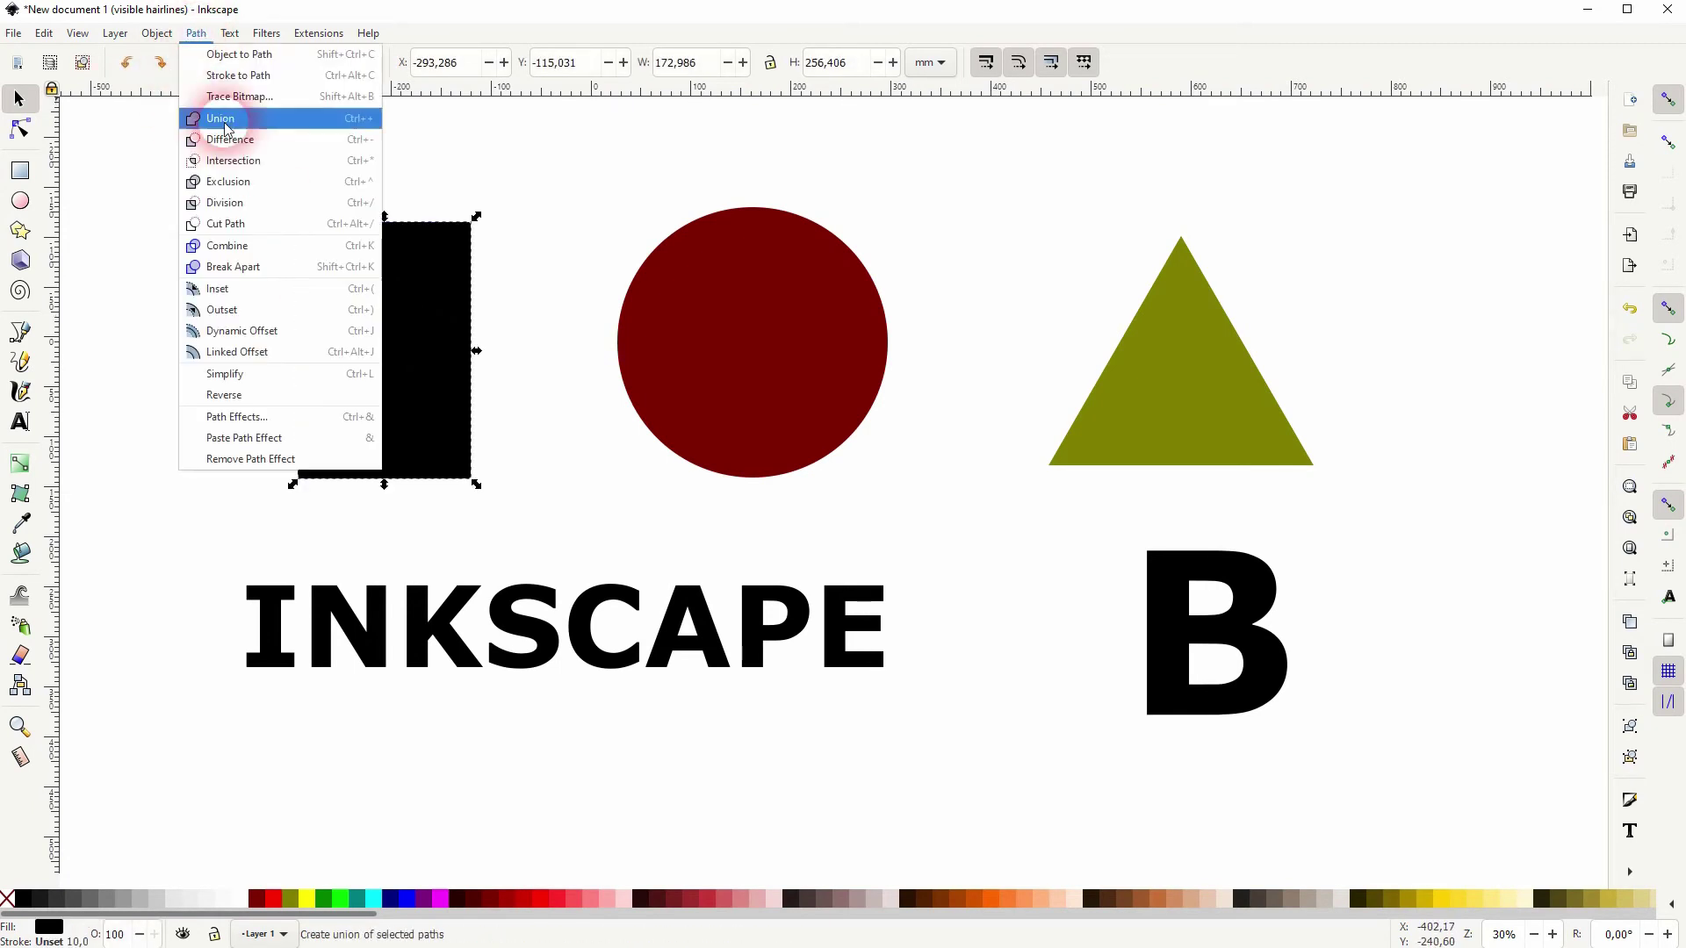
left_click(213, 248)
left_click(215, 326)
left_click_drag(379, 273, 251, 226)
left_click_drag(451, 377, 345, 418)
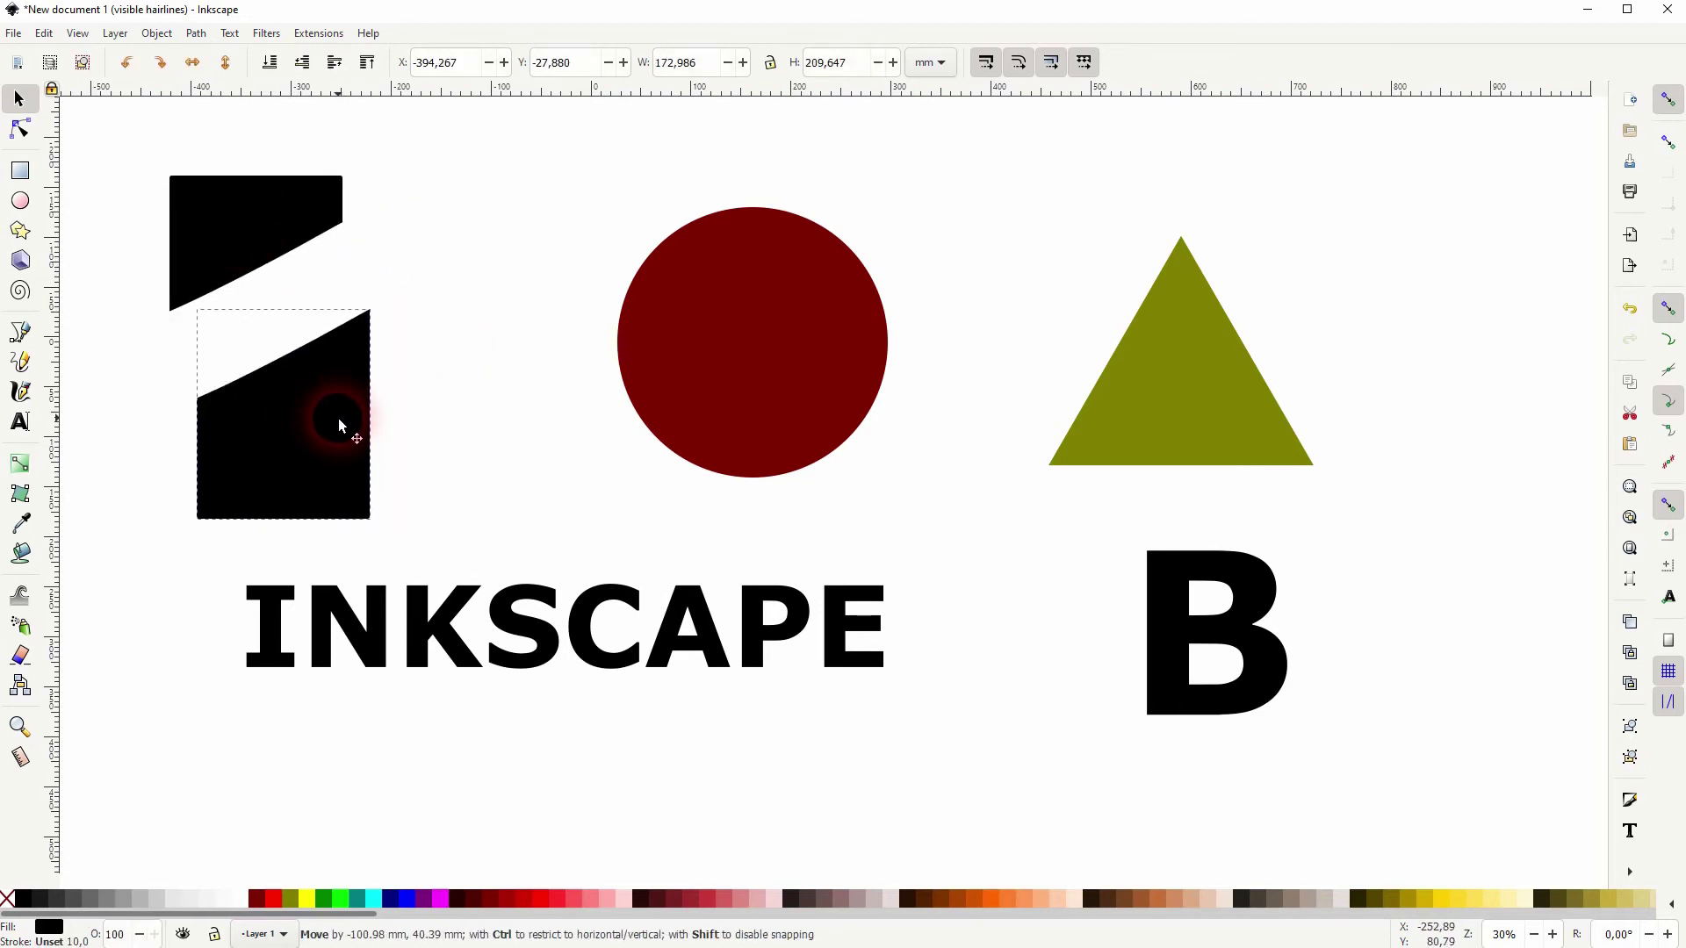
Step: Break apart the cut circle and move its three pieces away from each other
left_click(791, 343)
left_click(196, 33)
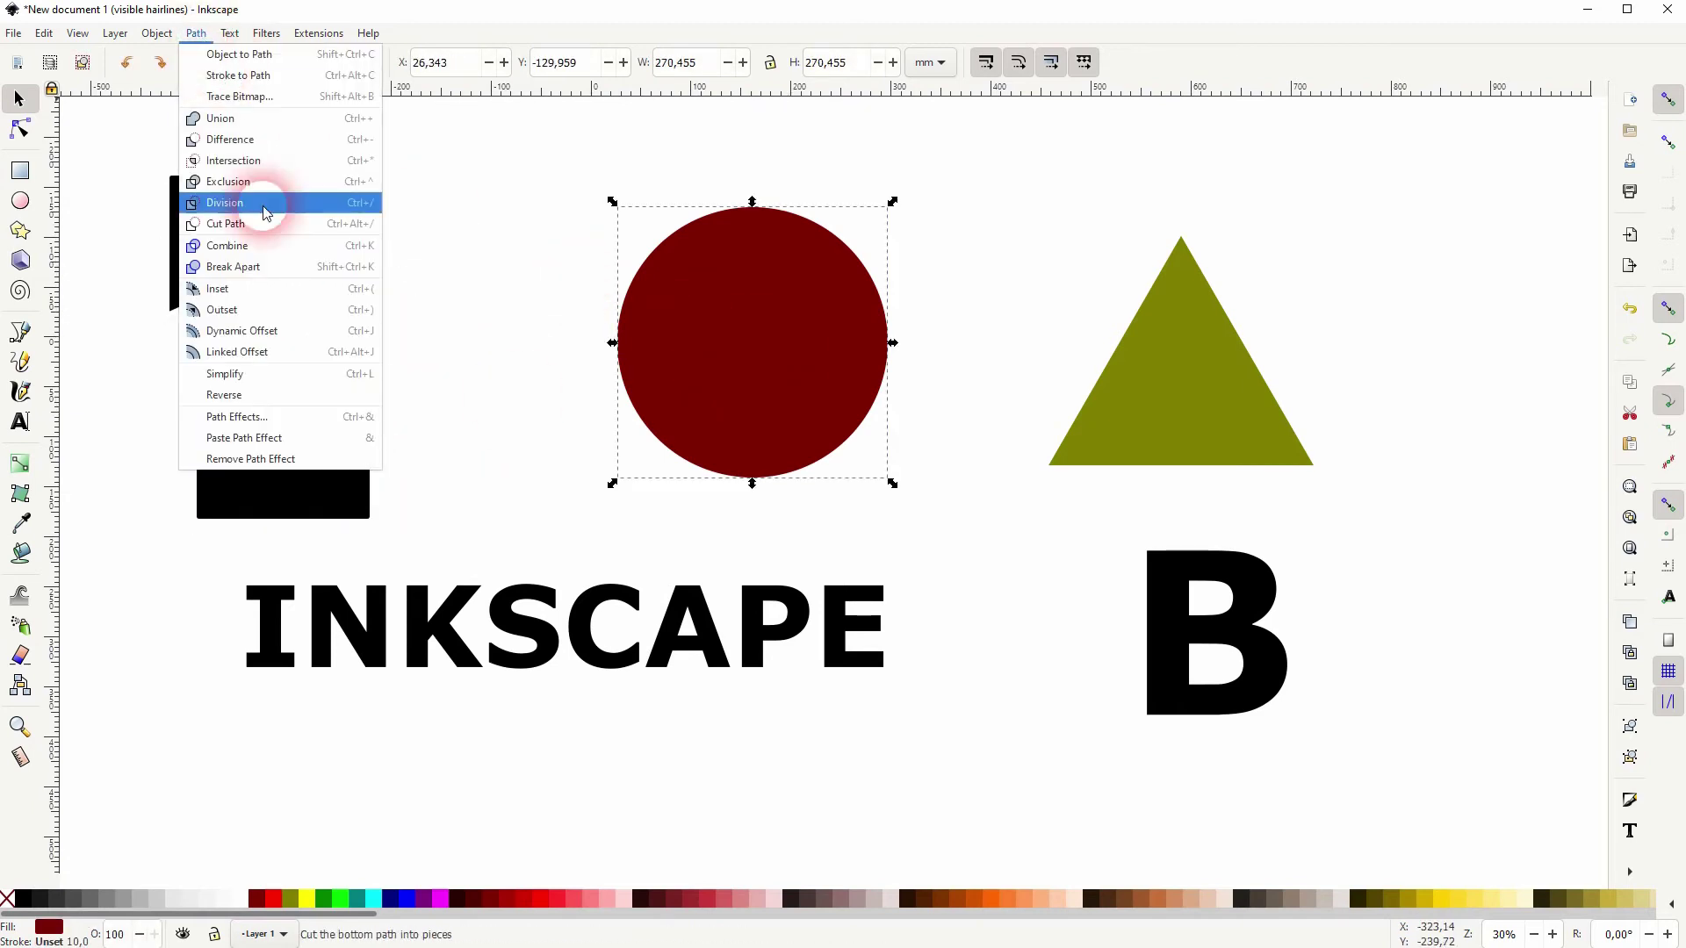
left_click(270, 267)
left_click(556, 309)
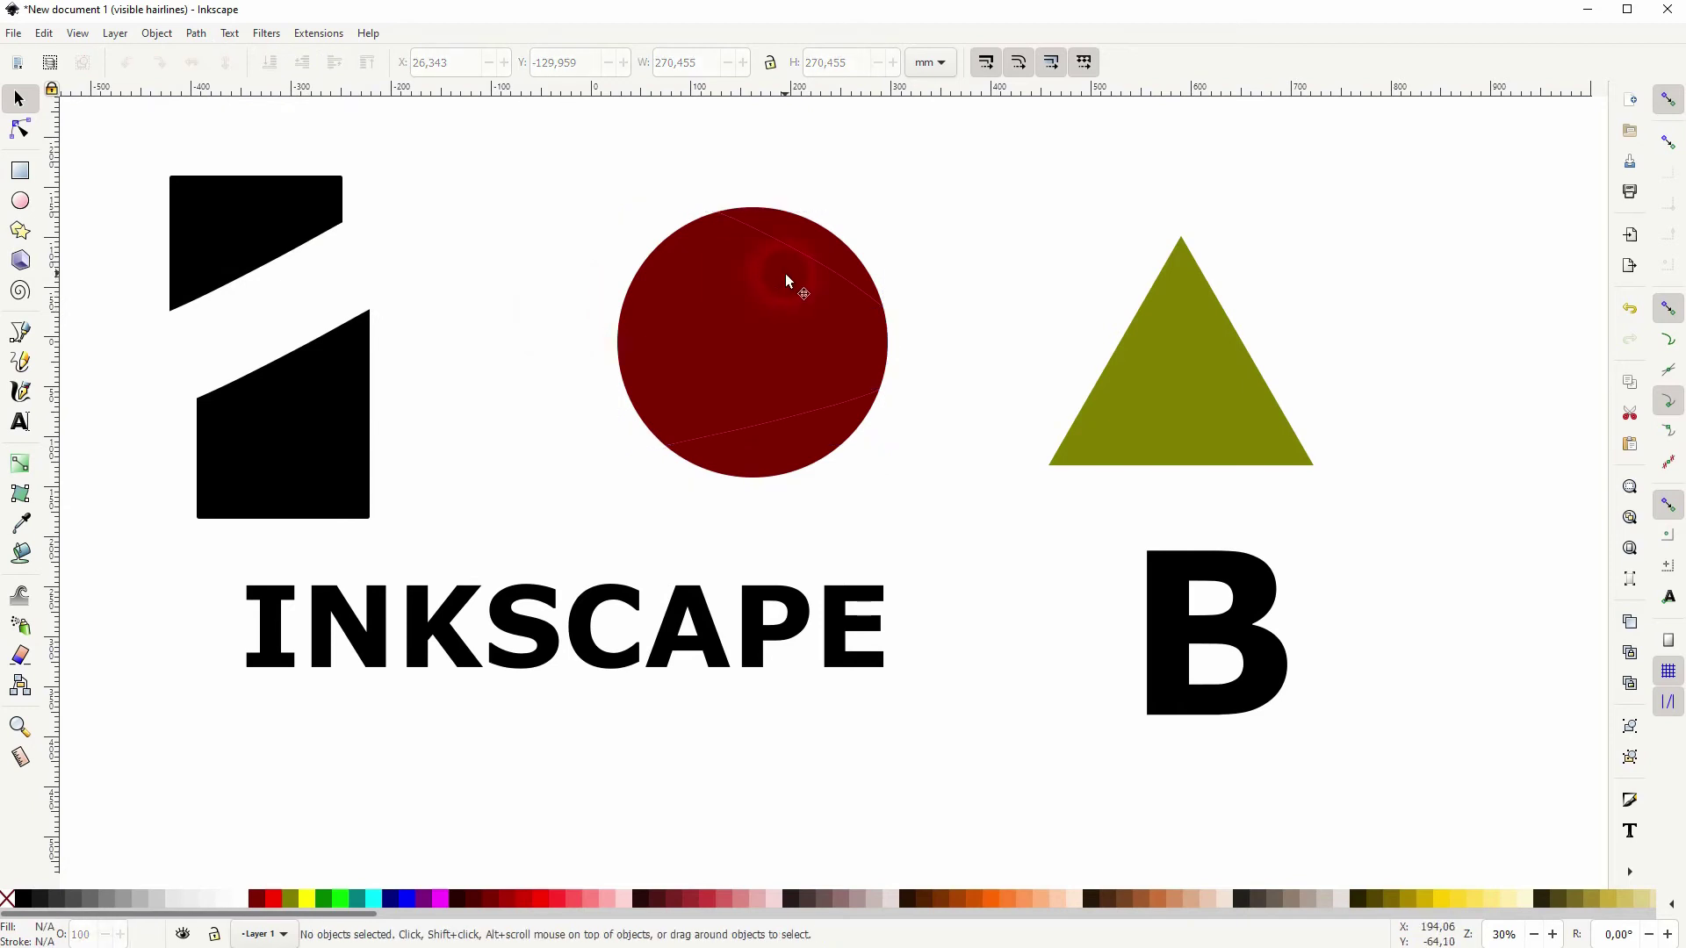
left_click_drag(839, 235, 866, 225)
left_click_drag(761, 339, 709, 305)
left_click_drag(817, 470, 760, 500)
left_click(990, 390)
Step: Break apart the cut triangle and move its upper, middle and large right pieces away from each other
left_click_drag(986, 492, 1435, 197)
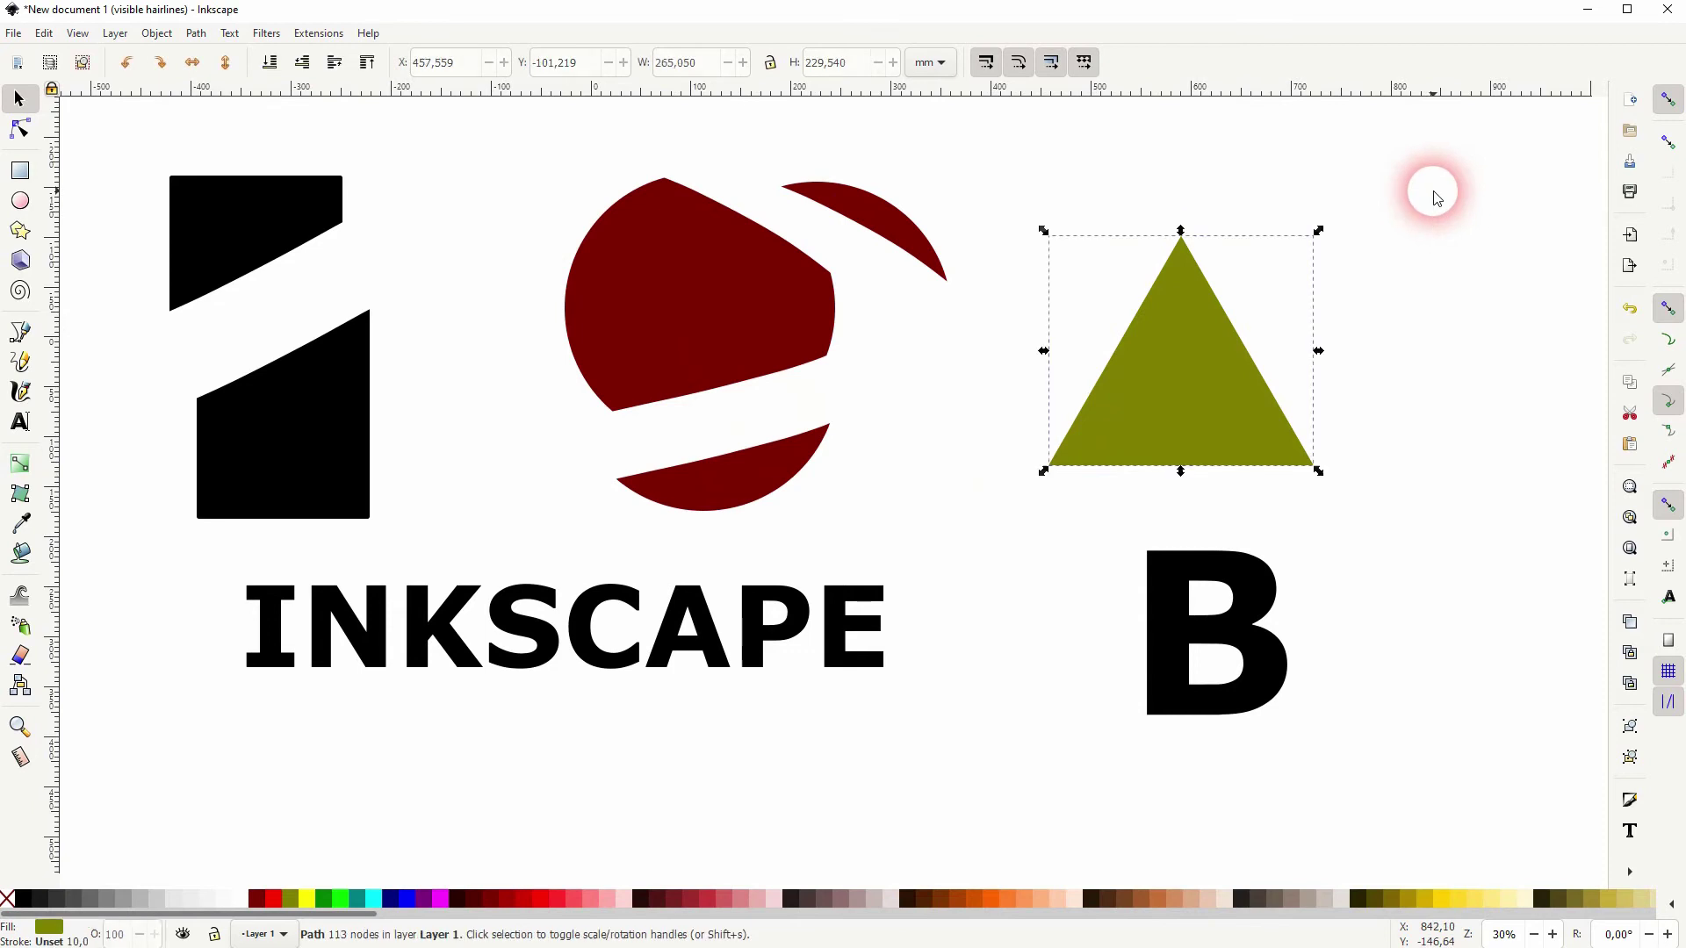
left_click(197, 33)
left_click(216, 277)
left_click(1372, 299)
left_click_drag(1187, 255, 1186, 231)
left_click_drag(1167, 316, 1146, 305)
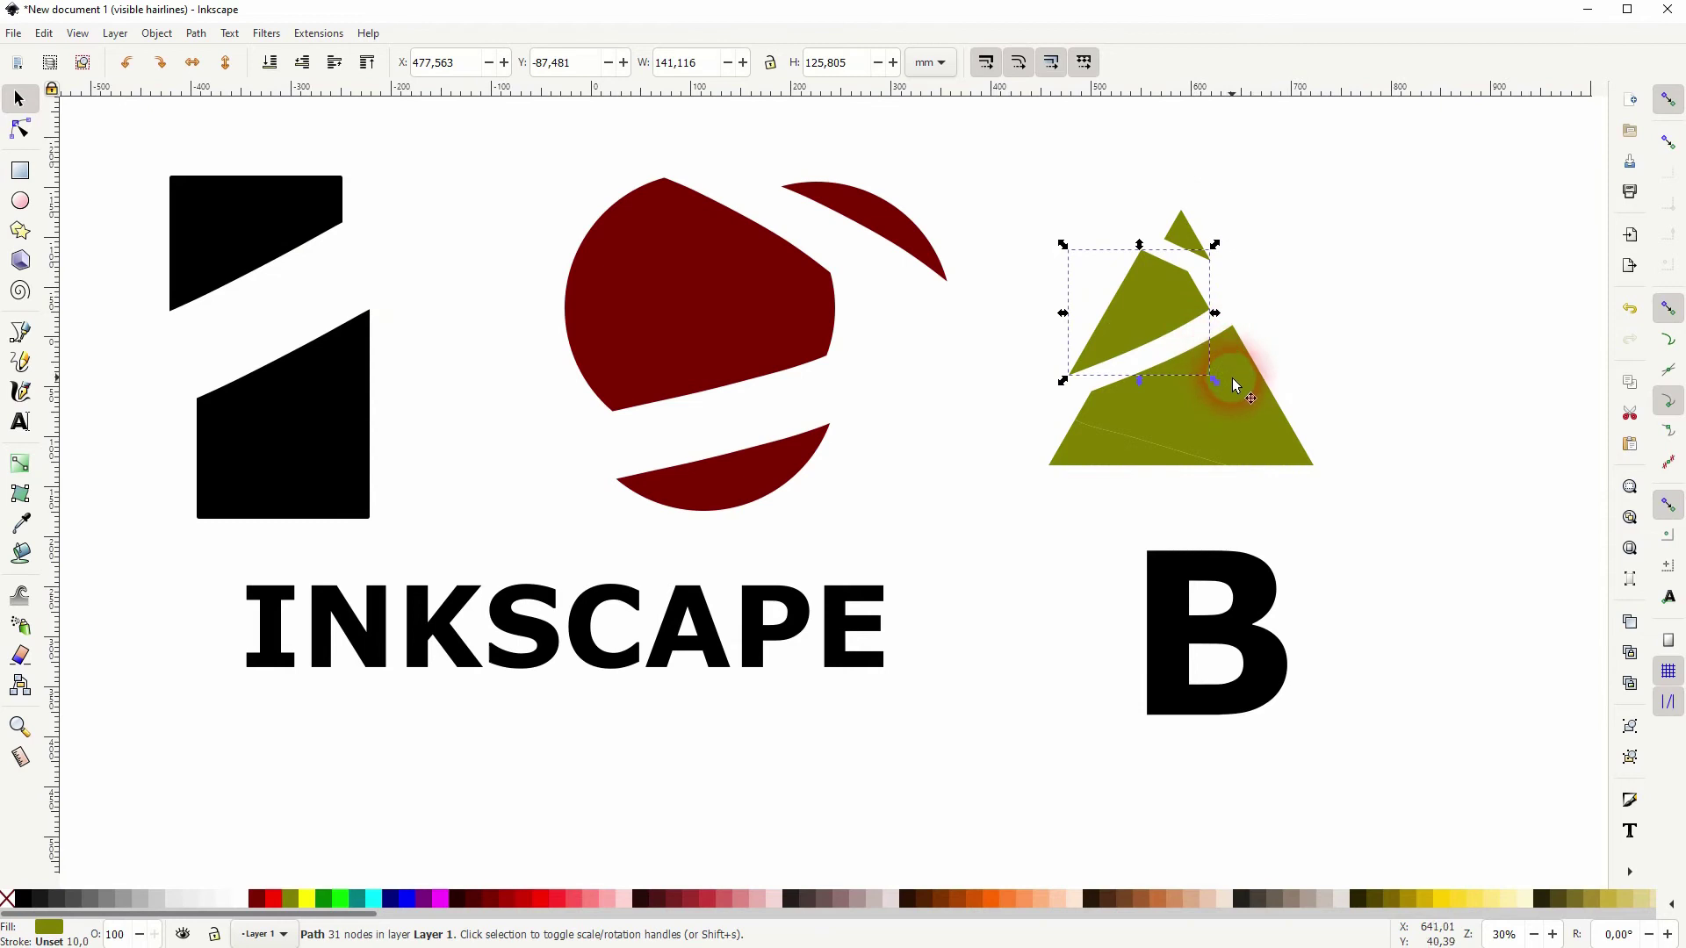
left_click_drag(1236, 385, 1331, 340)
Step: Break apart the INKSCAPE text and the letter B together
left_click(1345, 629)
left_click_drag(125, 789, 1403, 519)
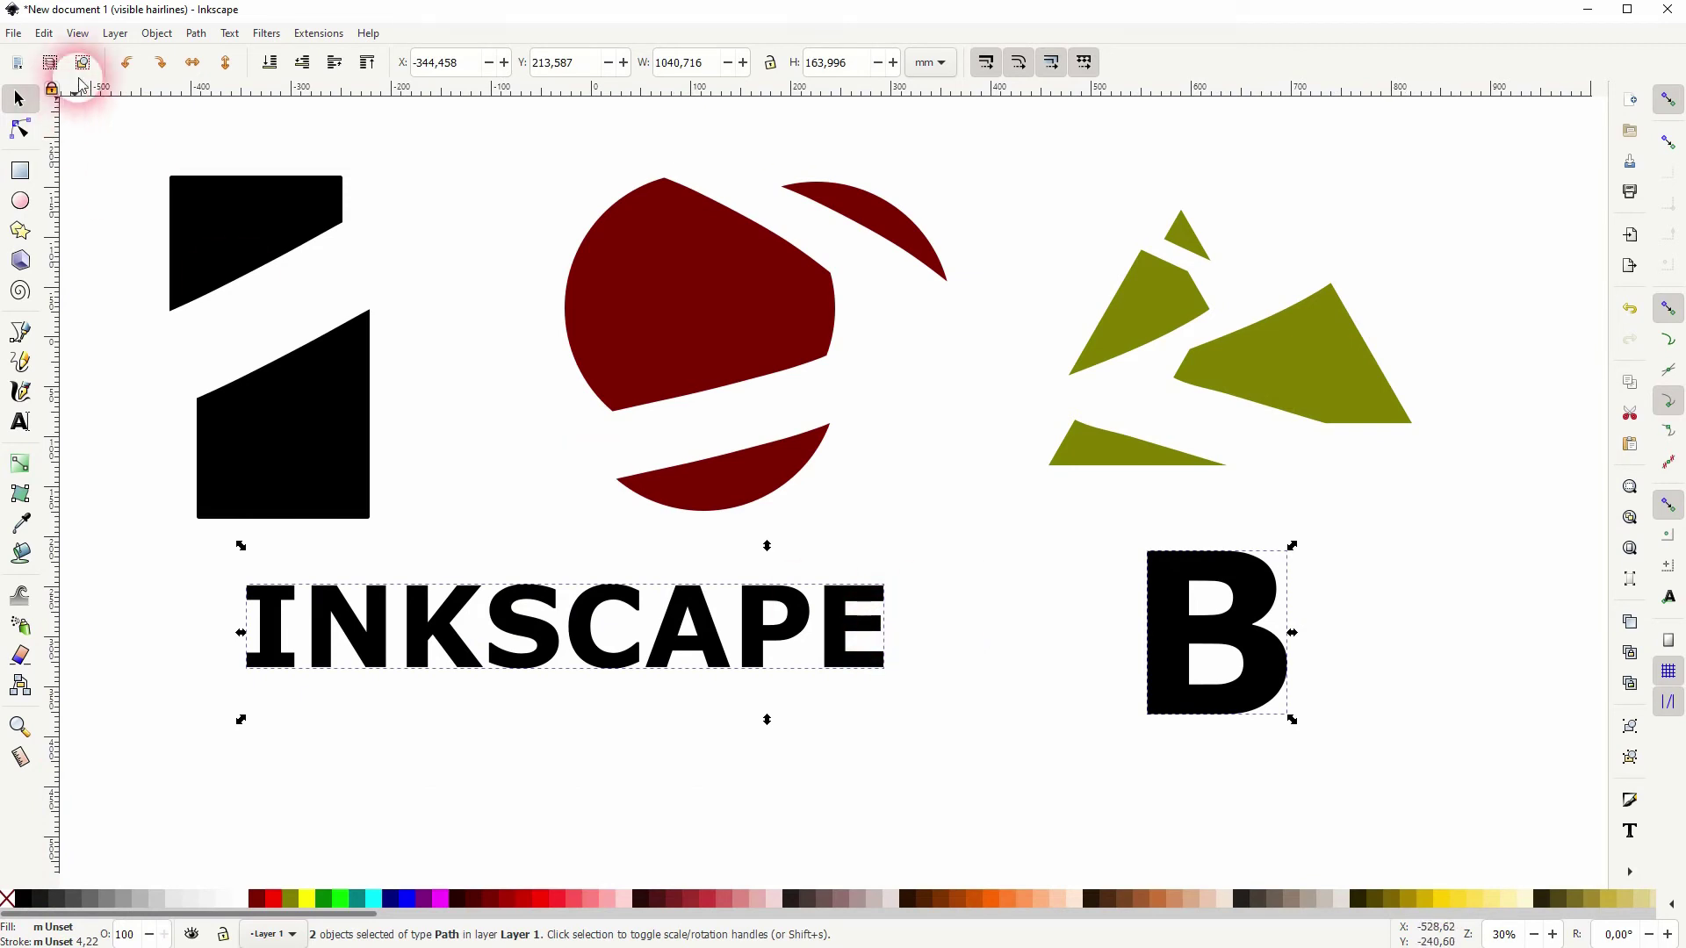
left_click(196, 32)
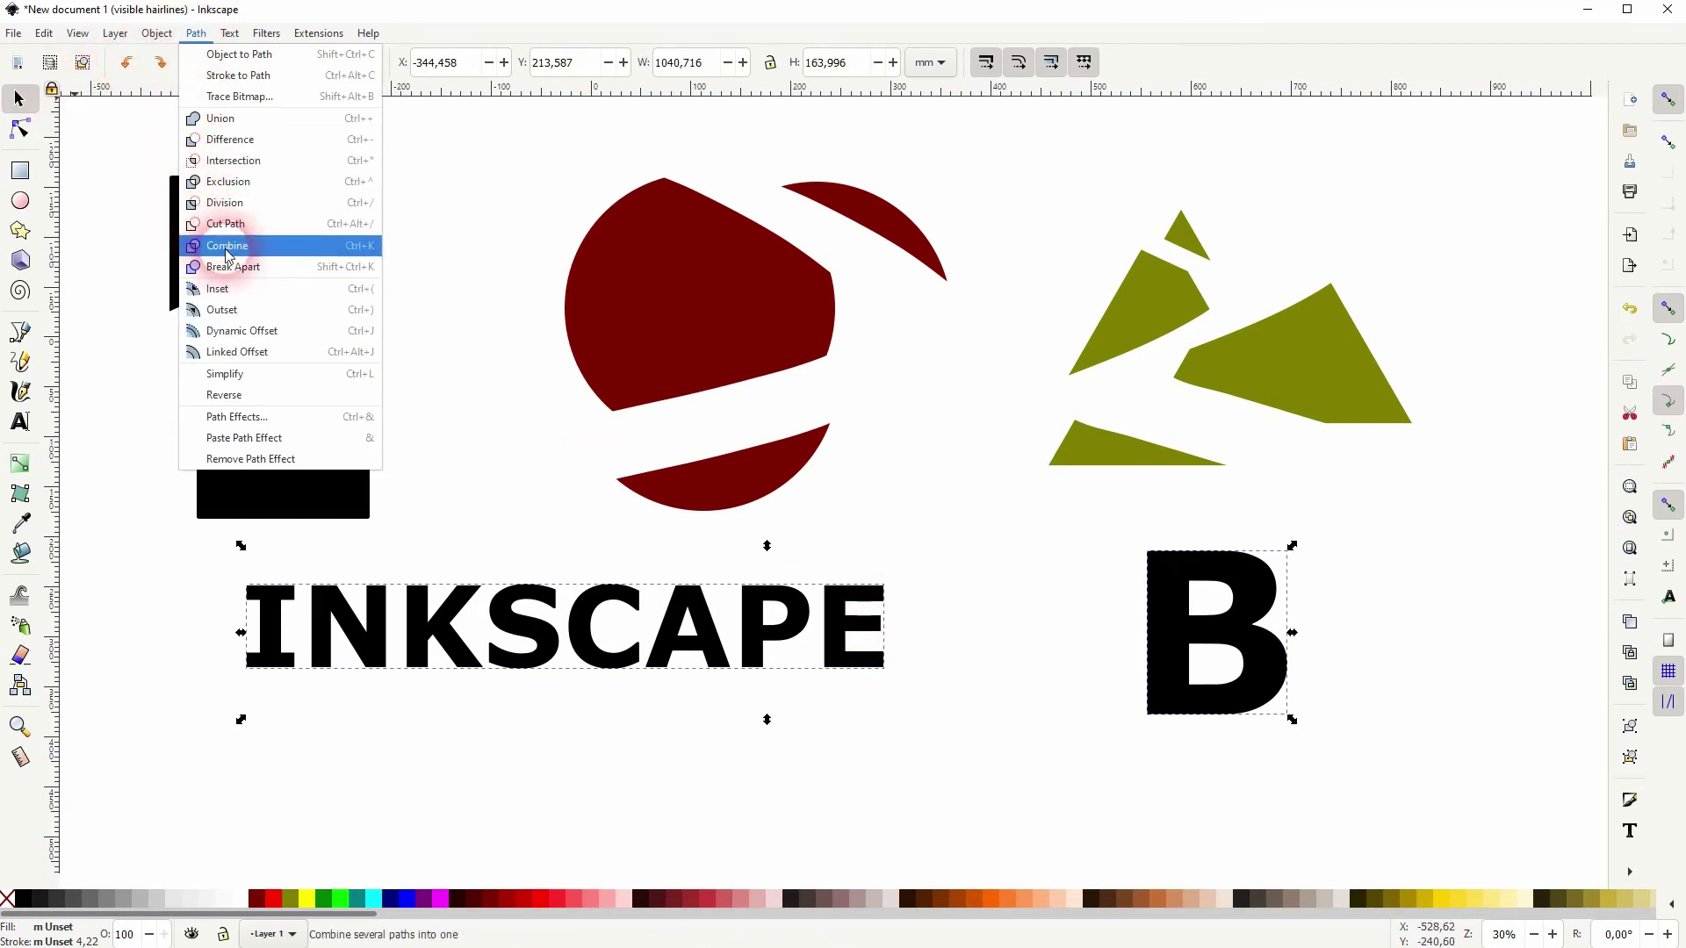
left_click(249, 270)
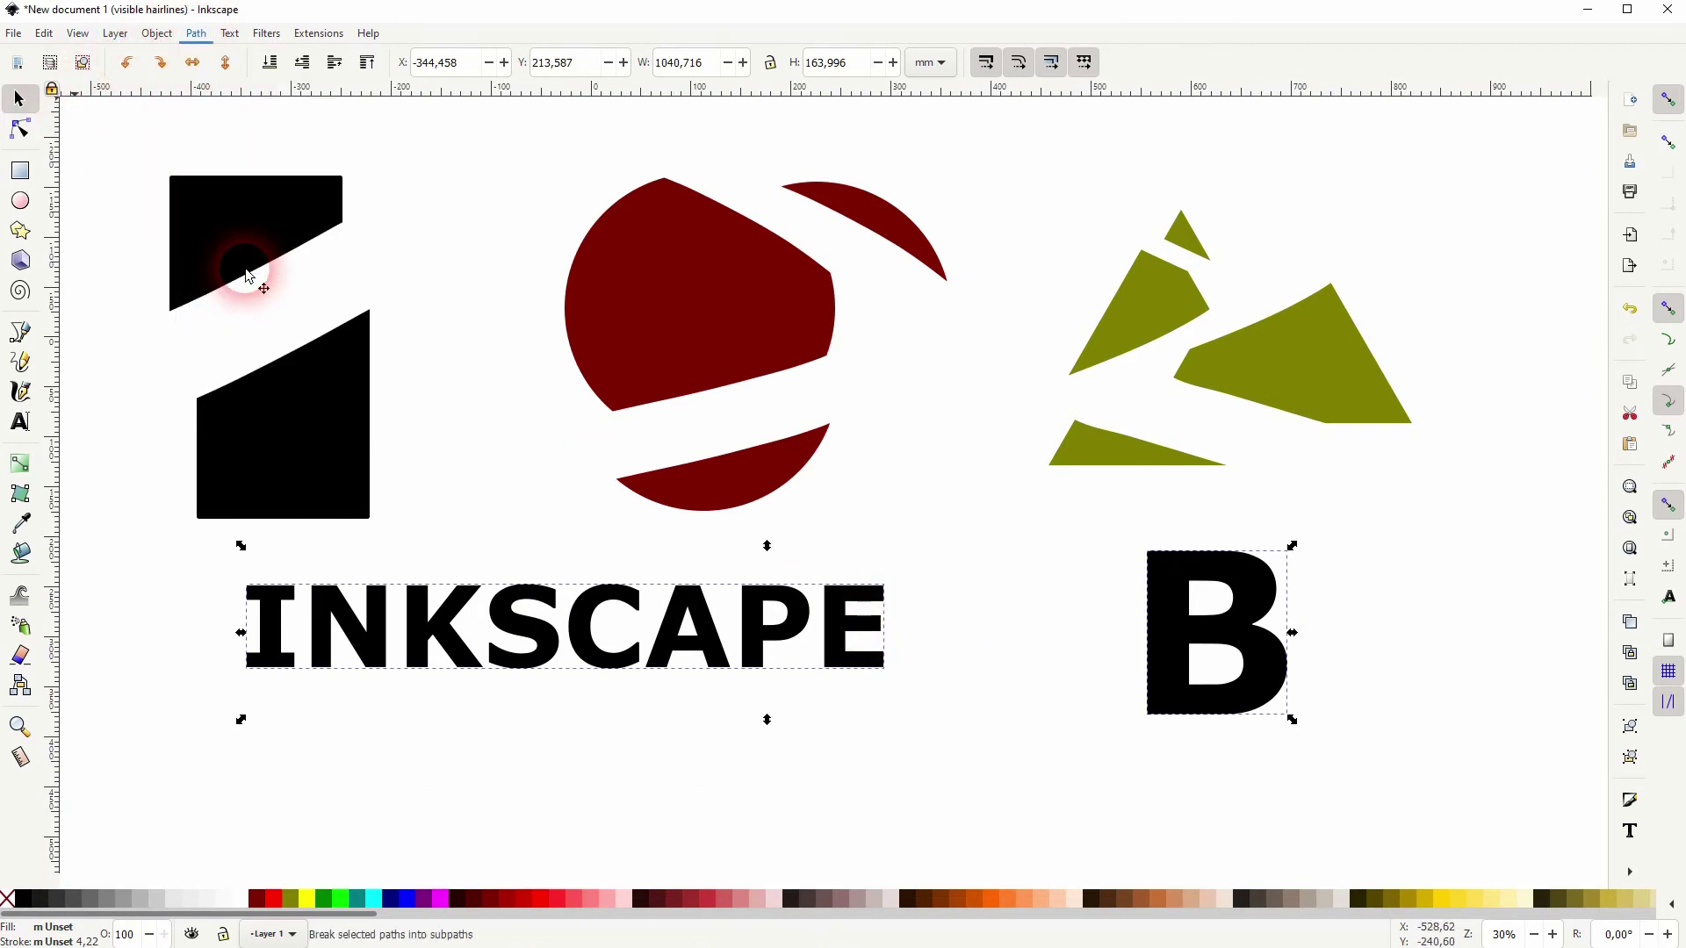
left_click(1457, 661)
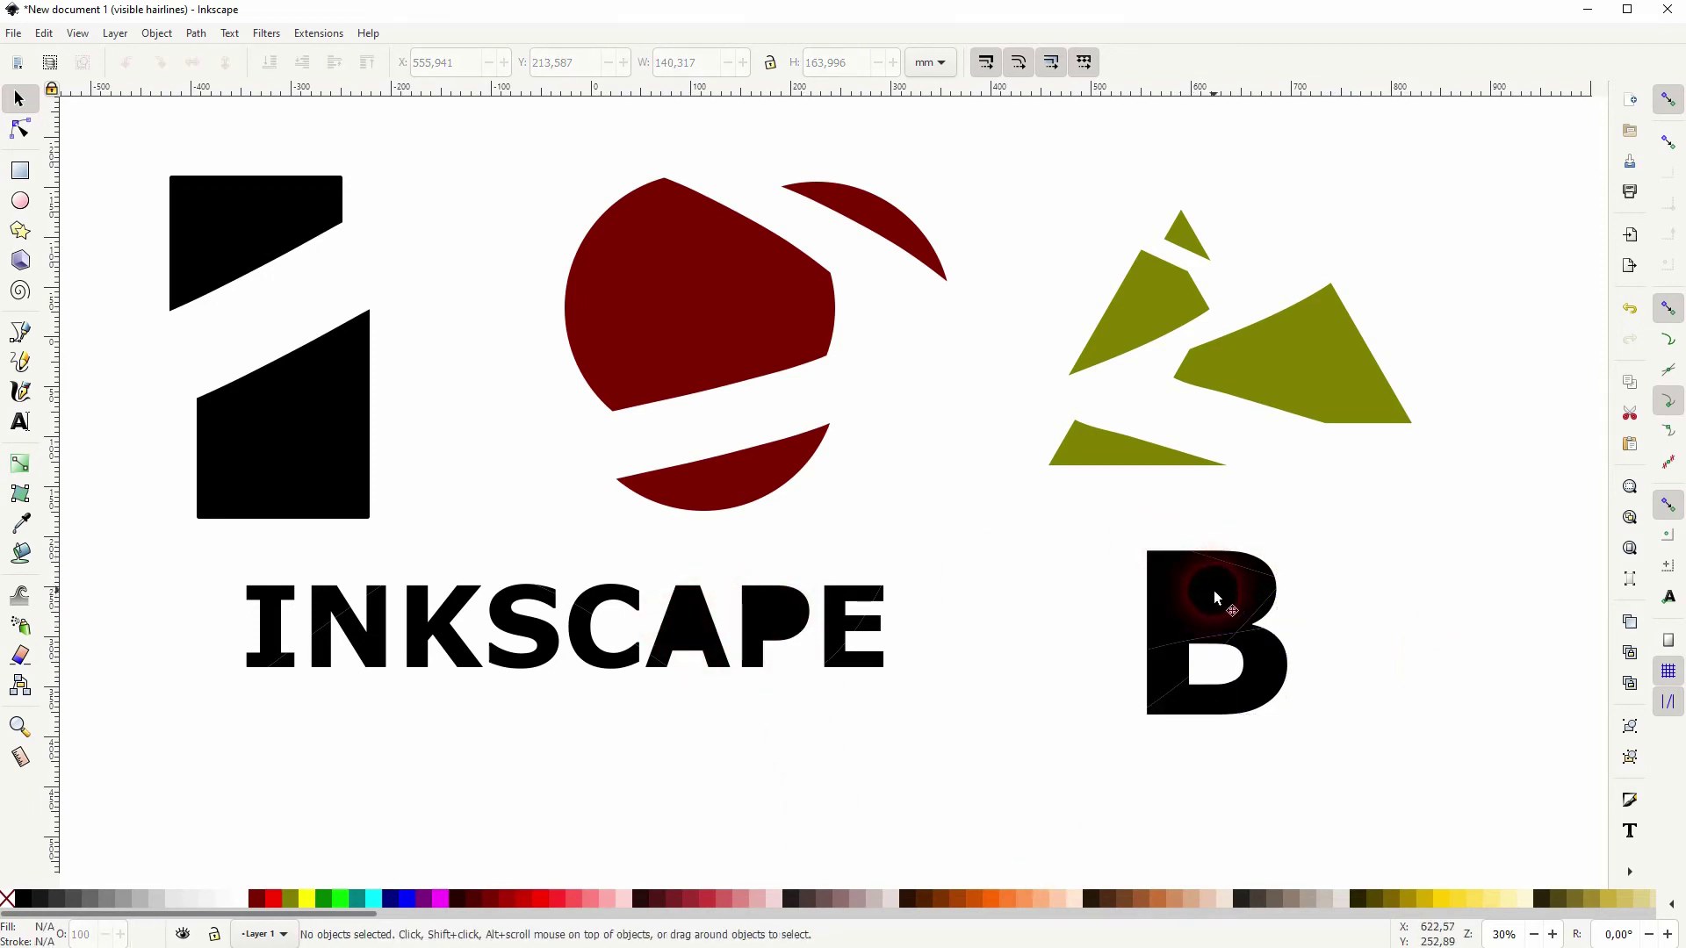
Step: Try to move the upper fragments of the letter B apart, and undo the moves
left_click_drag(1265, 571, 1339, 525)
left_click_drag(1197, 566, 1081, 544)
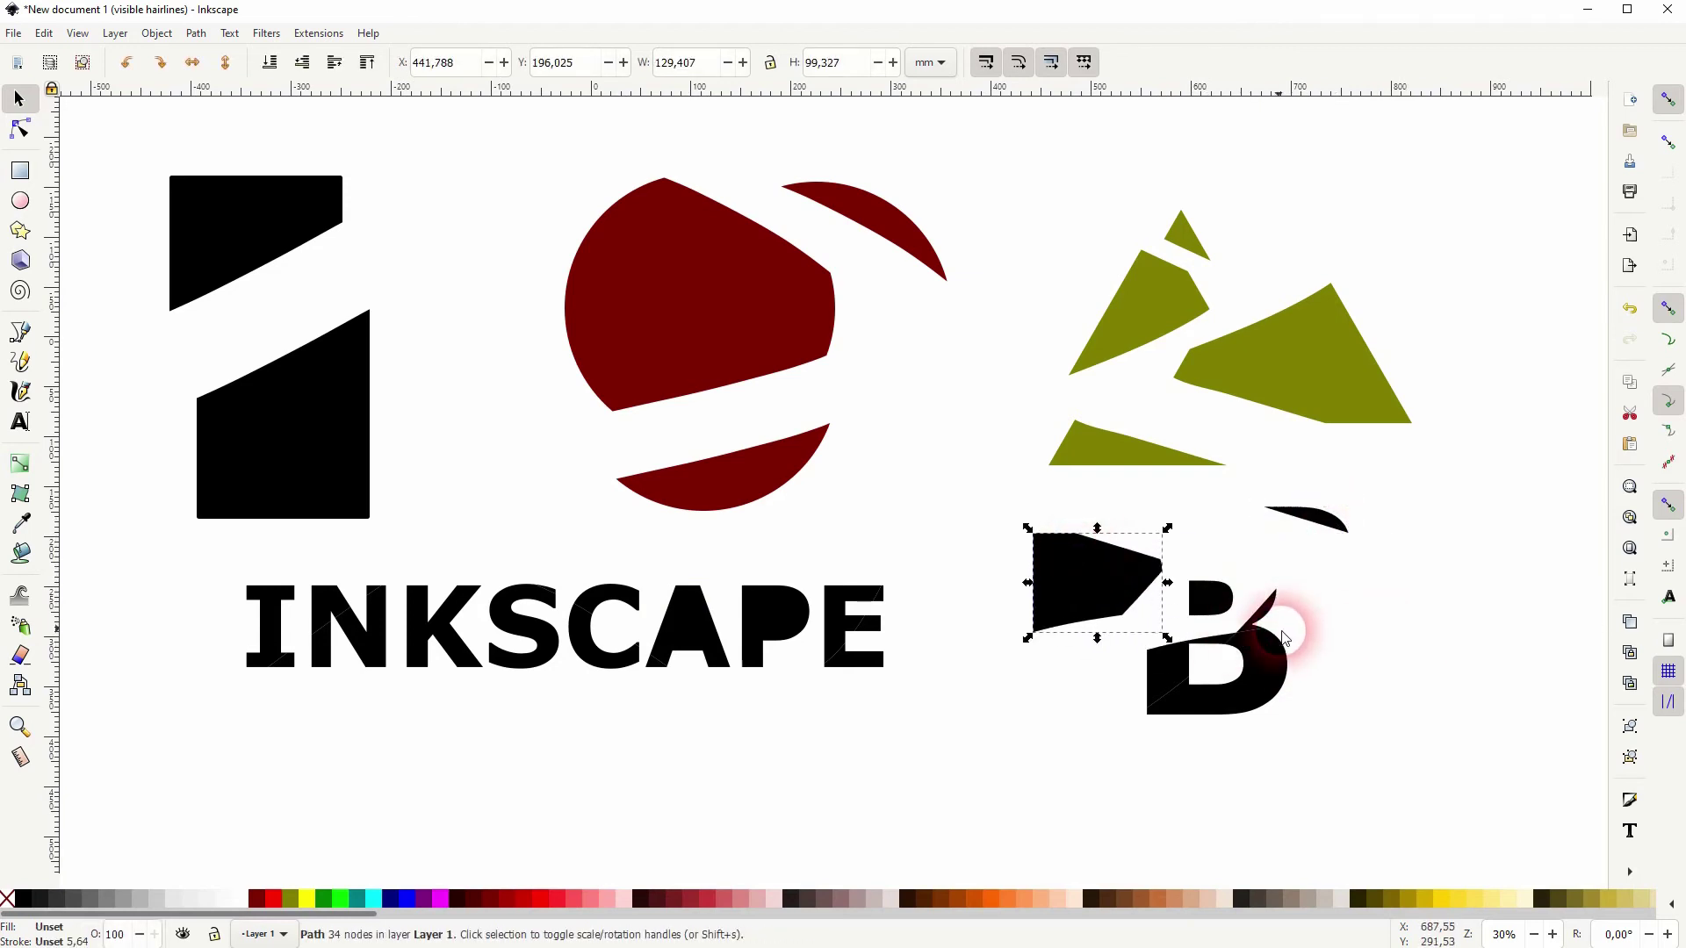
key("ctrl+z")
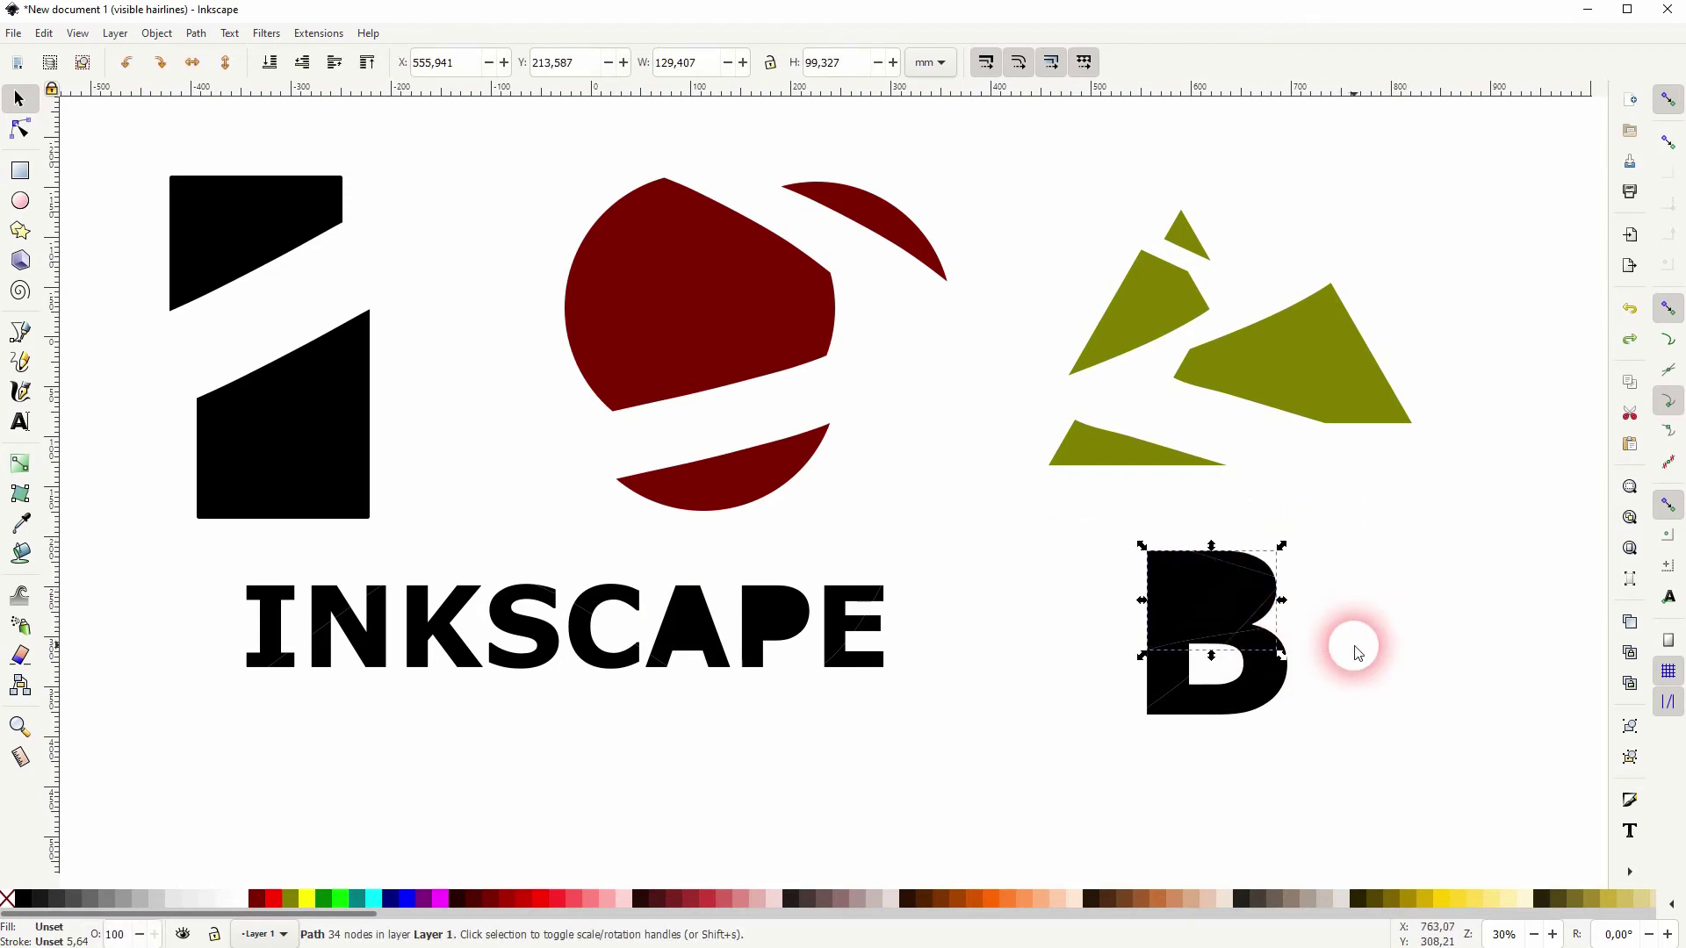
Step: Select the letter B's upper counter shape in outline display mode, return to the visible hairlines display and fill the shape white
key("ctrl+KP_5")
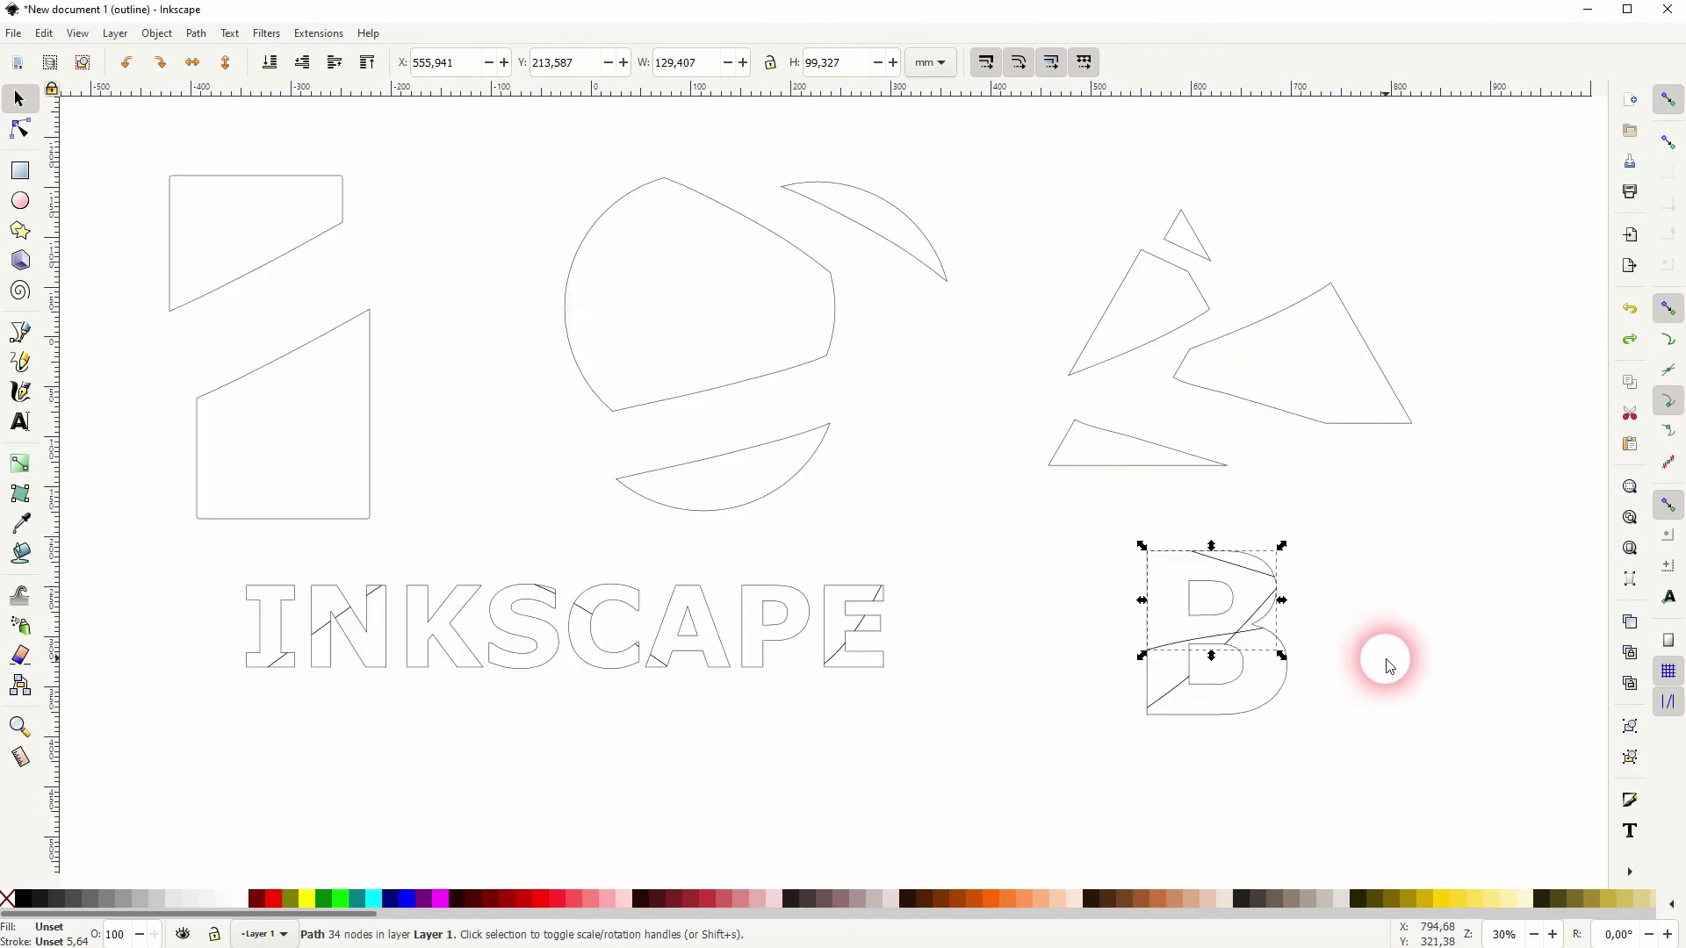
left_click(1382, 664)
left_click(1197, 606)
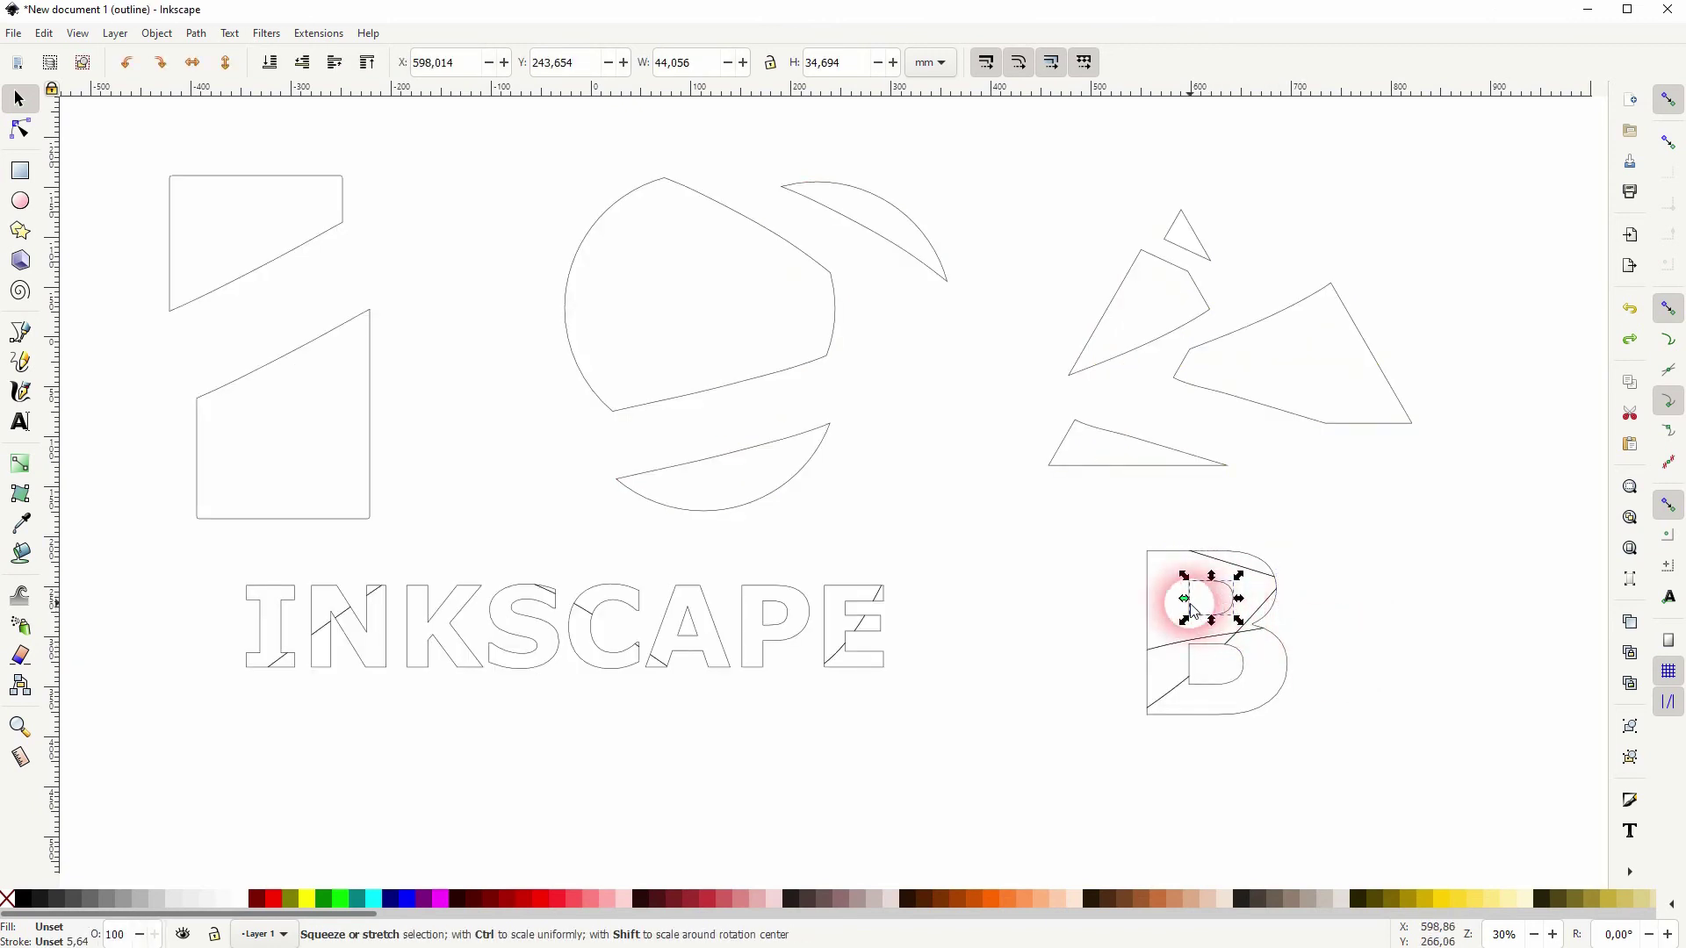
left_click_drag(1205, 627, 1026, 730)
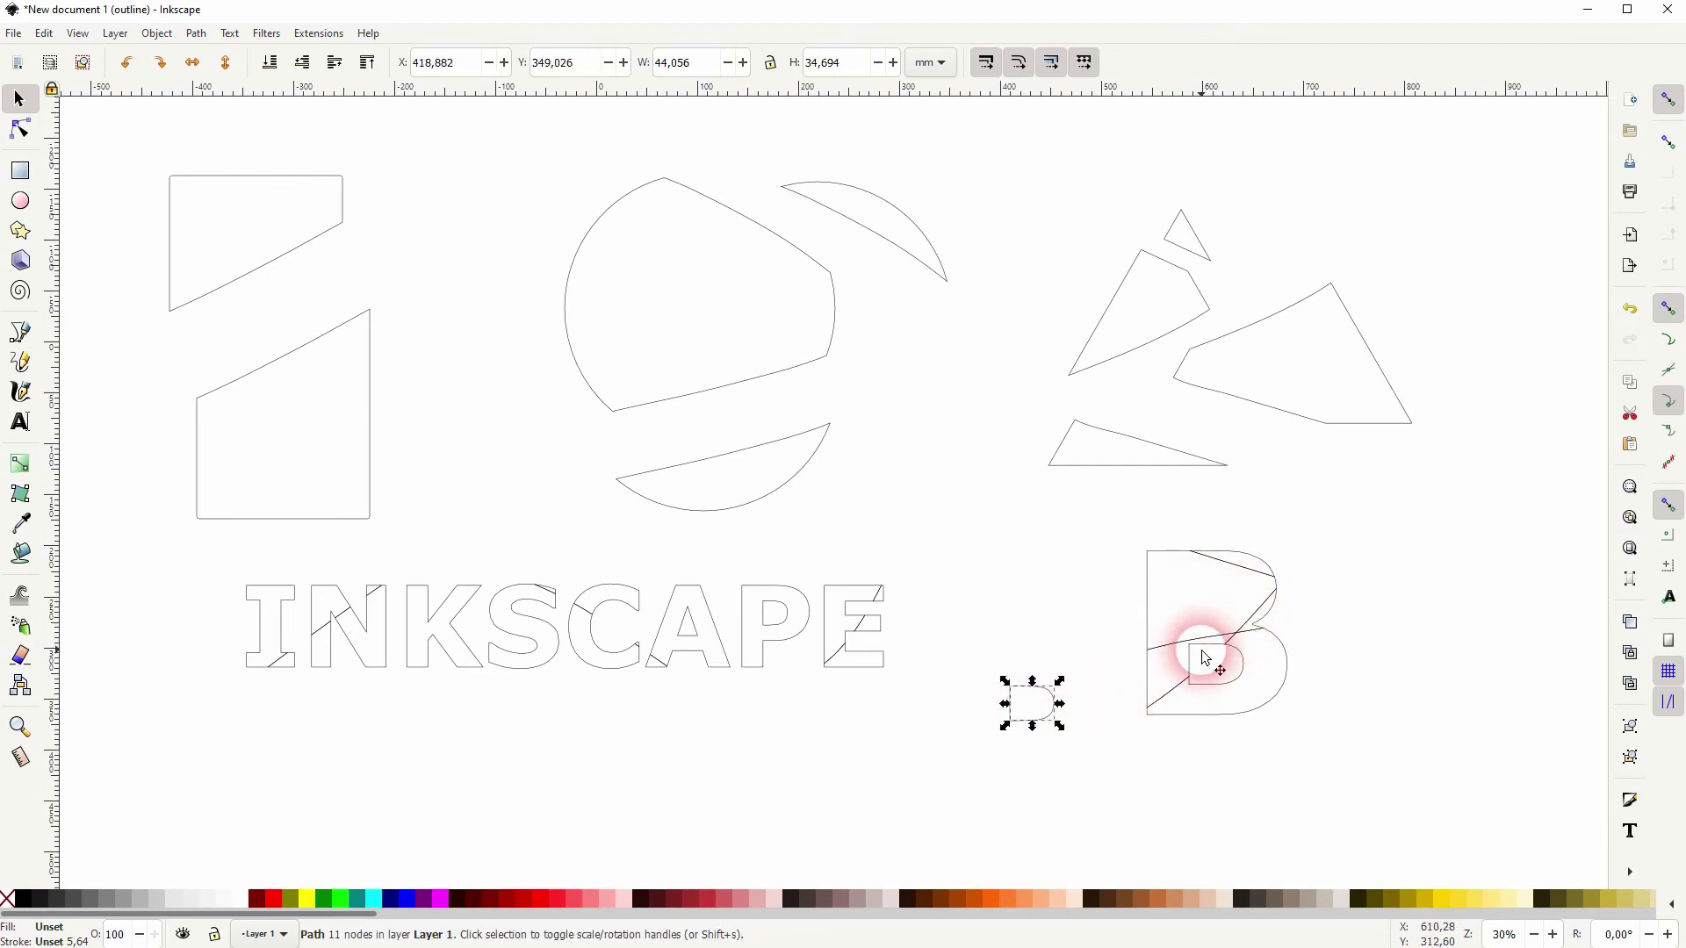
key("ctrl+z")
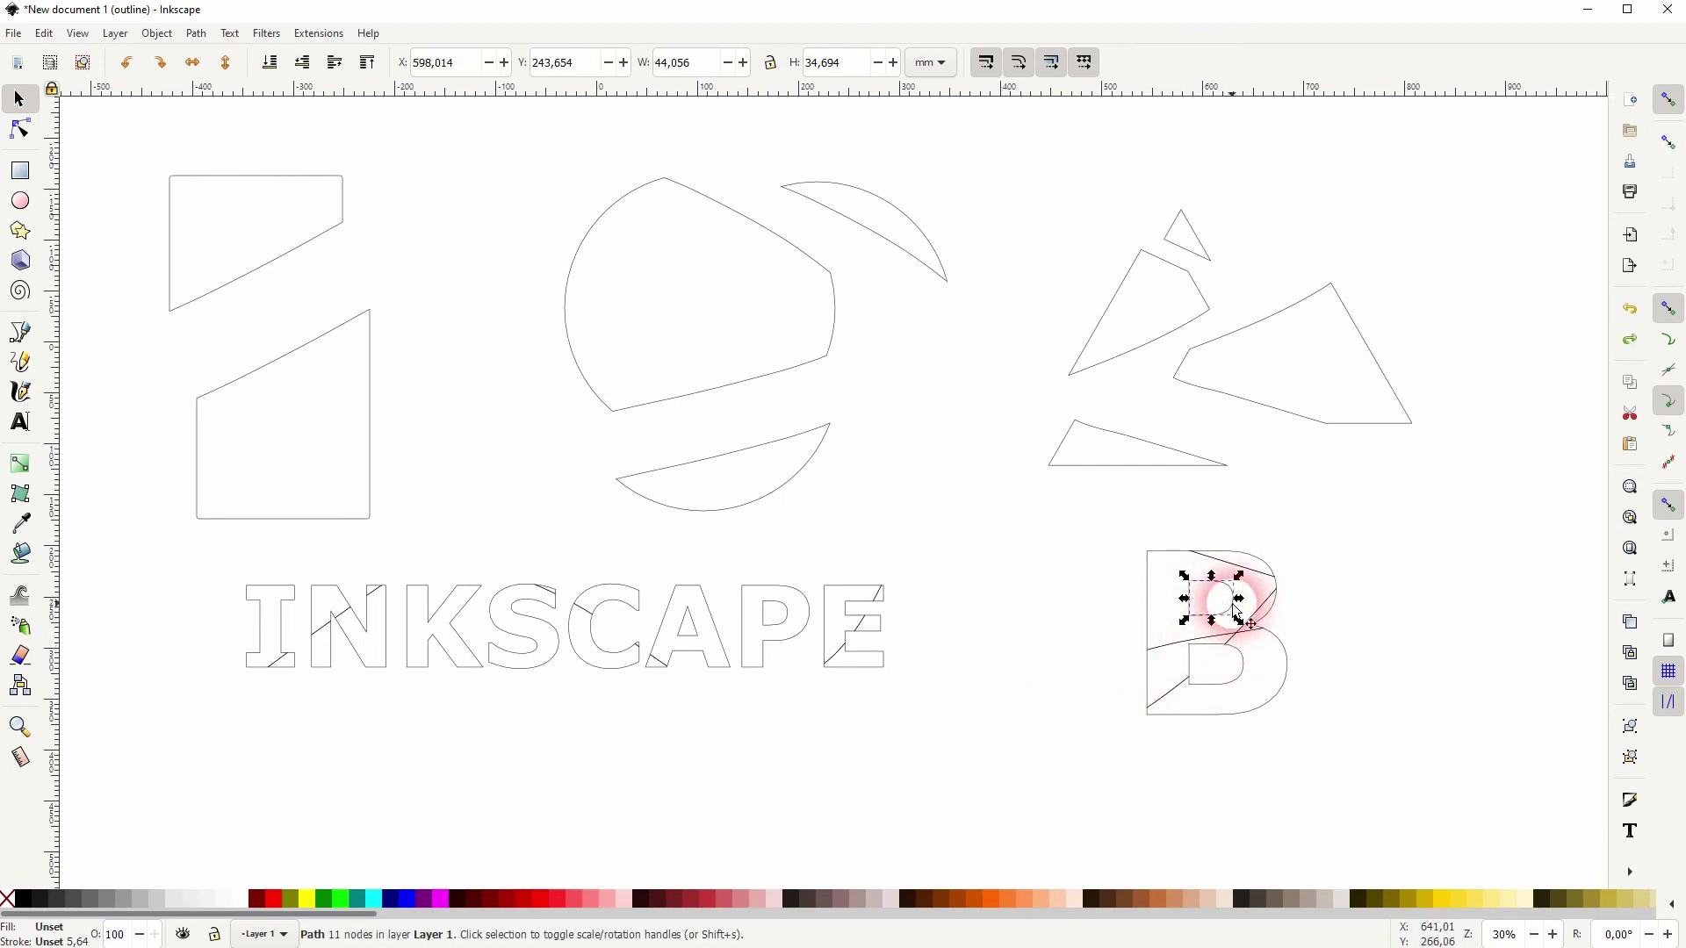
key("ctrl+KP_5")
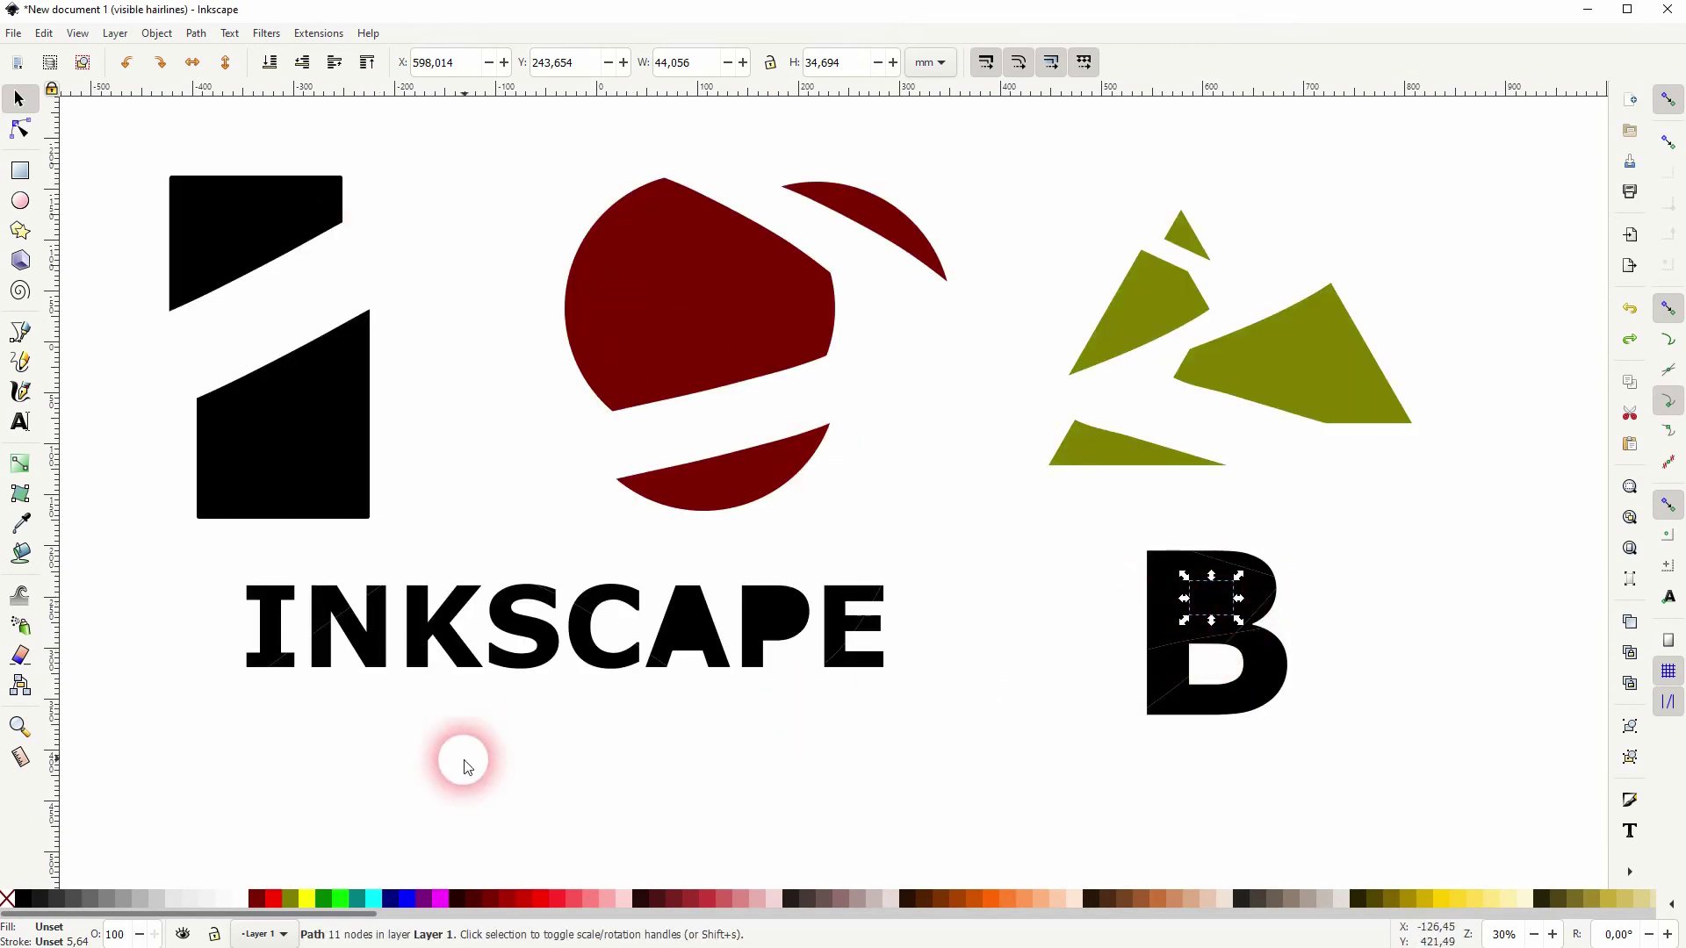
left_click(235, 902)
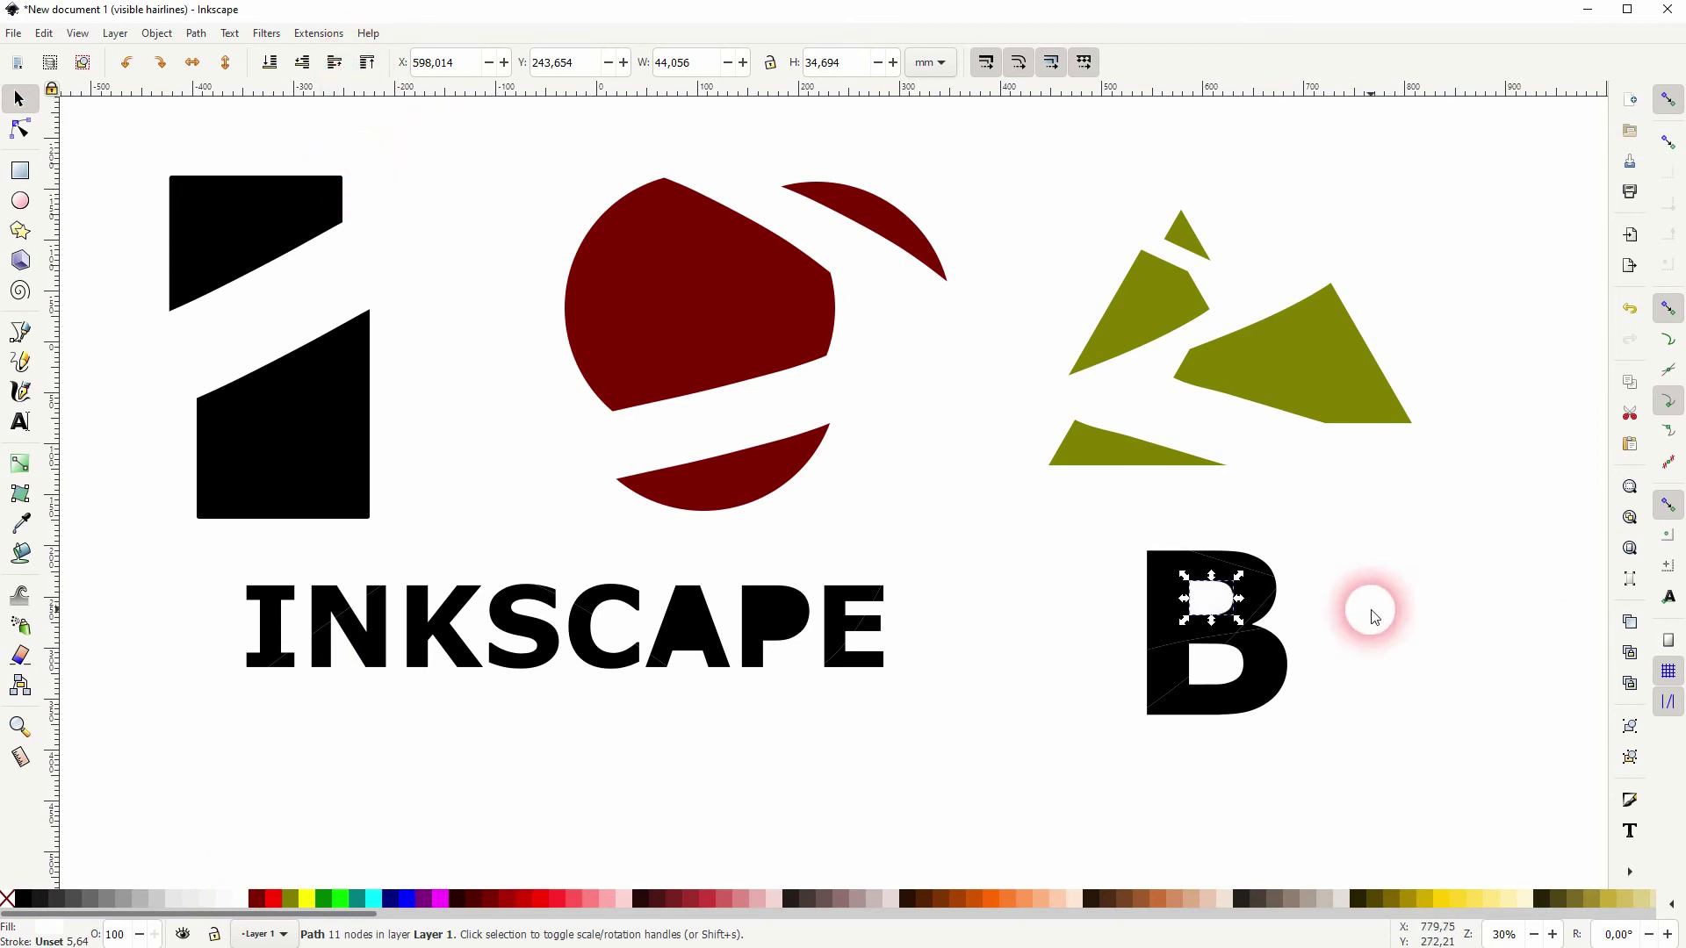
Step: Move the letter B's two lower fragments, the small right sliver and the top sliver away from its central piece
left_click(1276, 595)
left_click_drag(1252, 708, 1396, 800)
left_click_drag(1199, 676, 1032, 805)
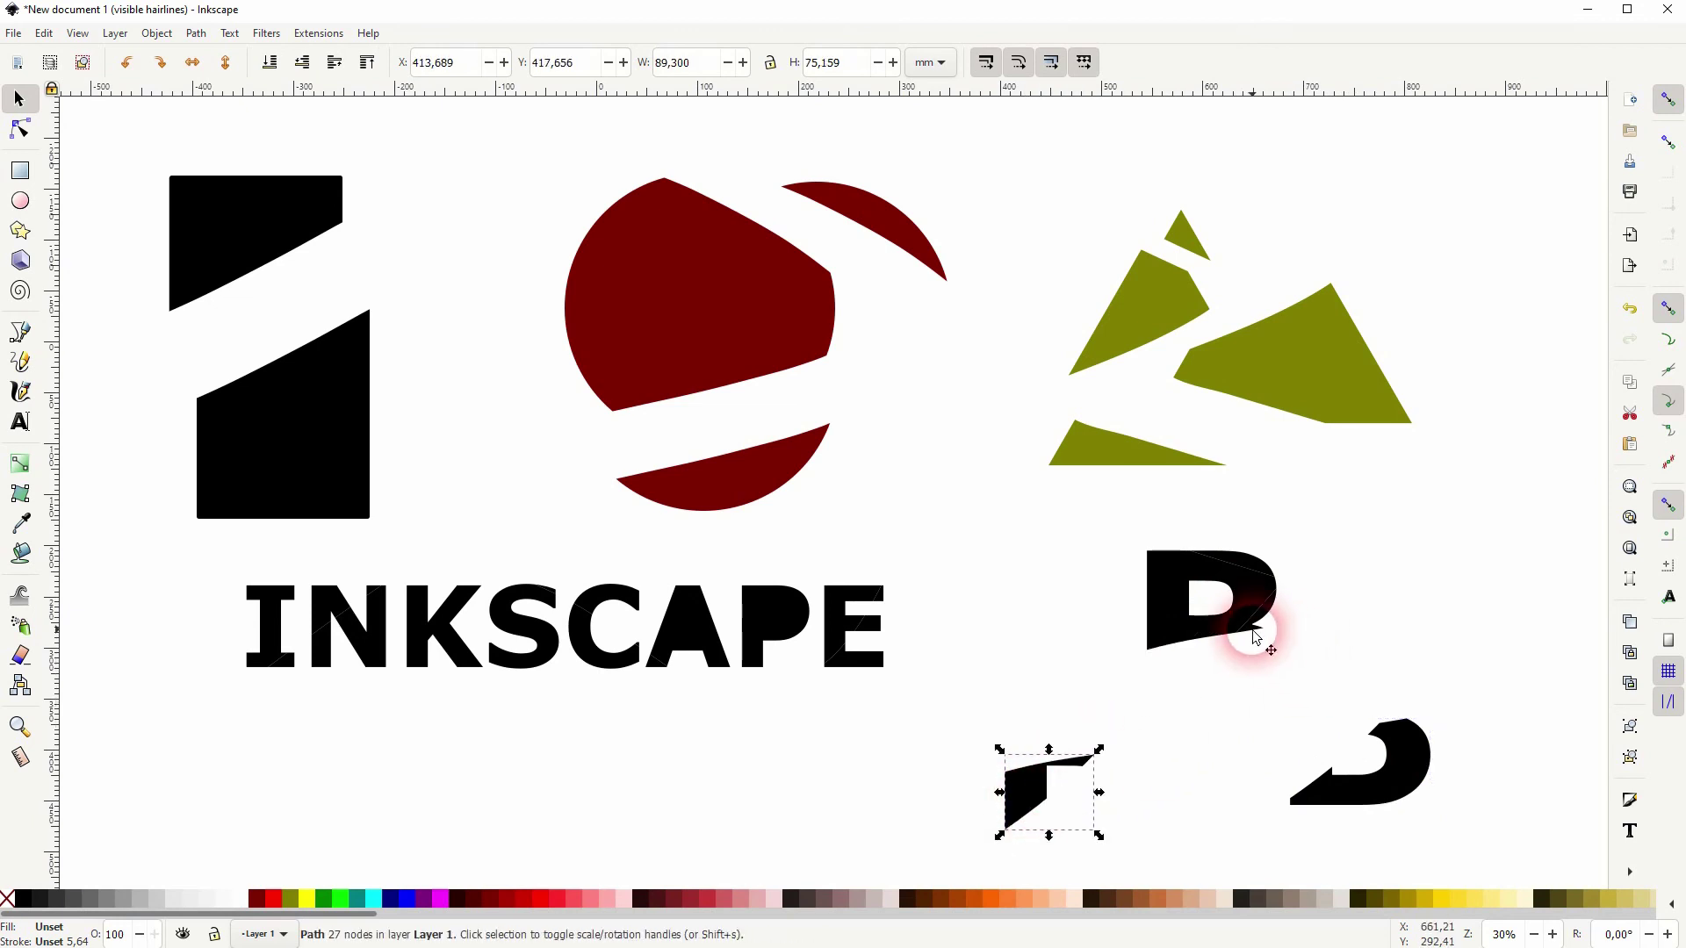
left_click_drag(1270, 616, 1355, 614)
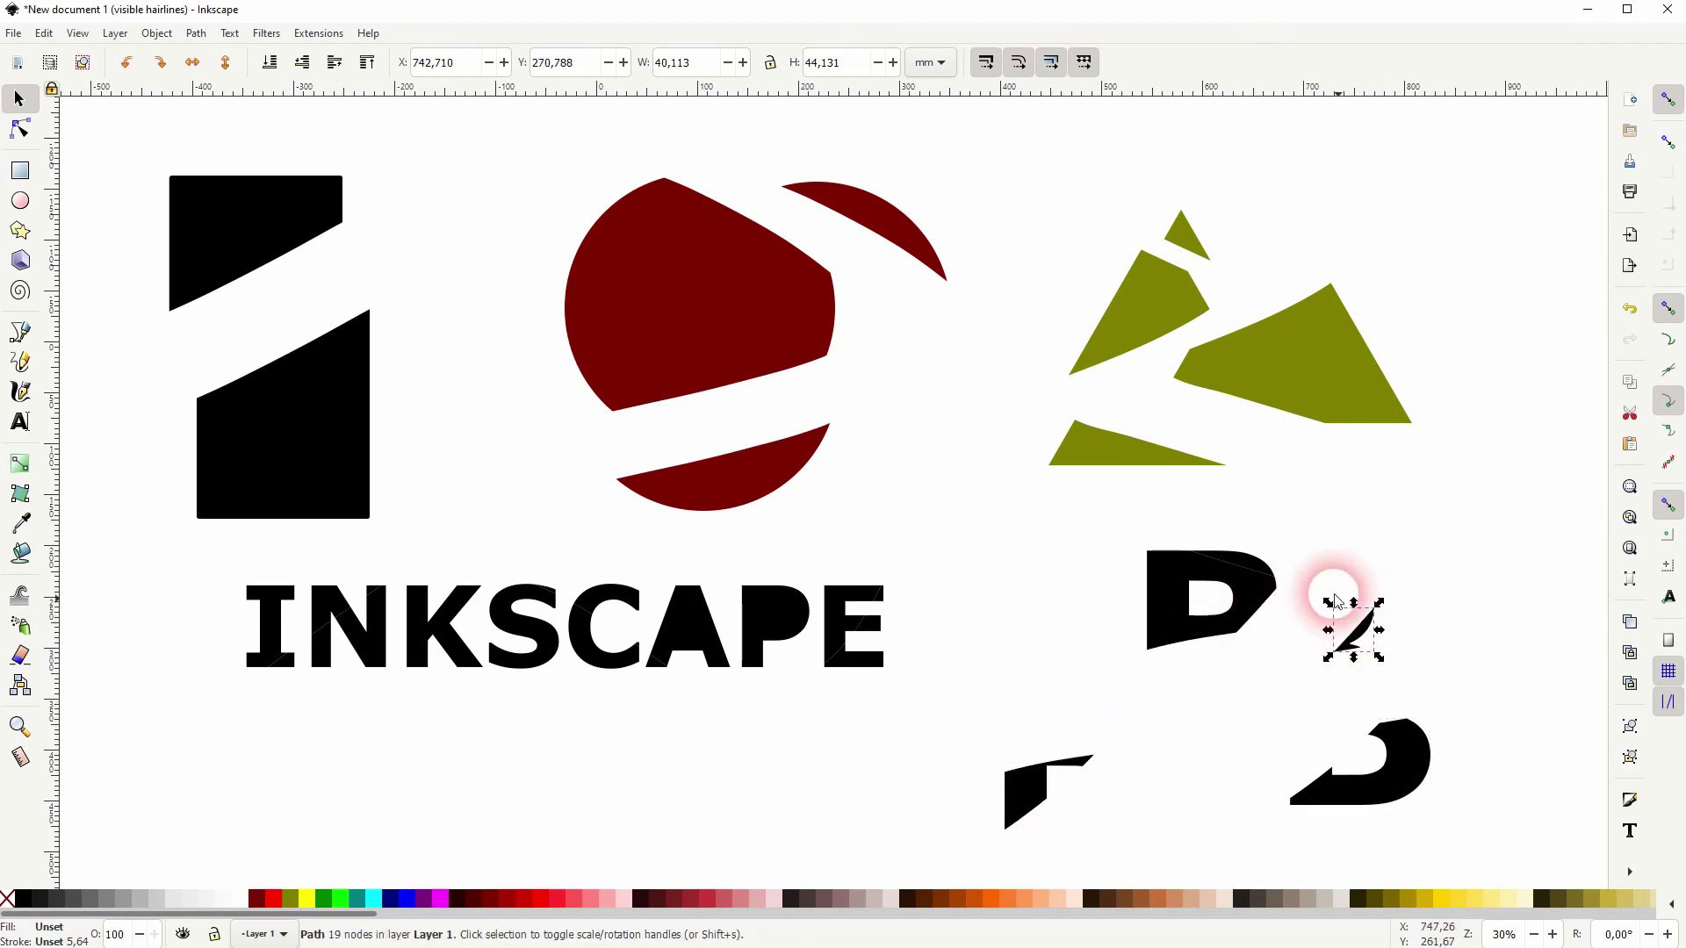
left_click_drag(1263, 560, 1294, 518)
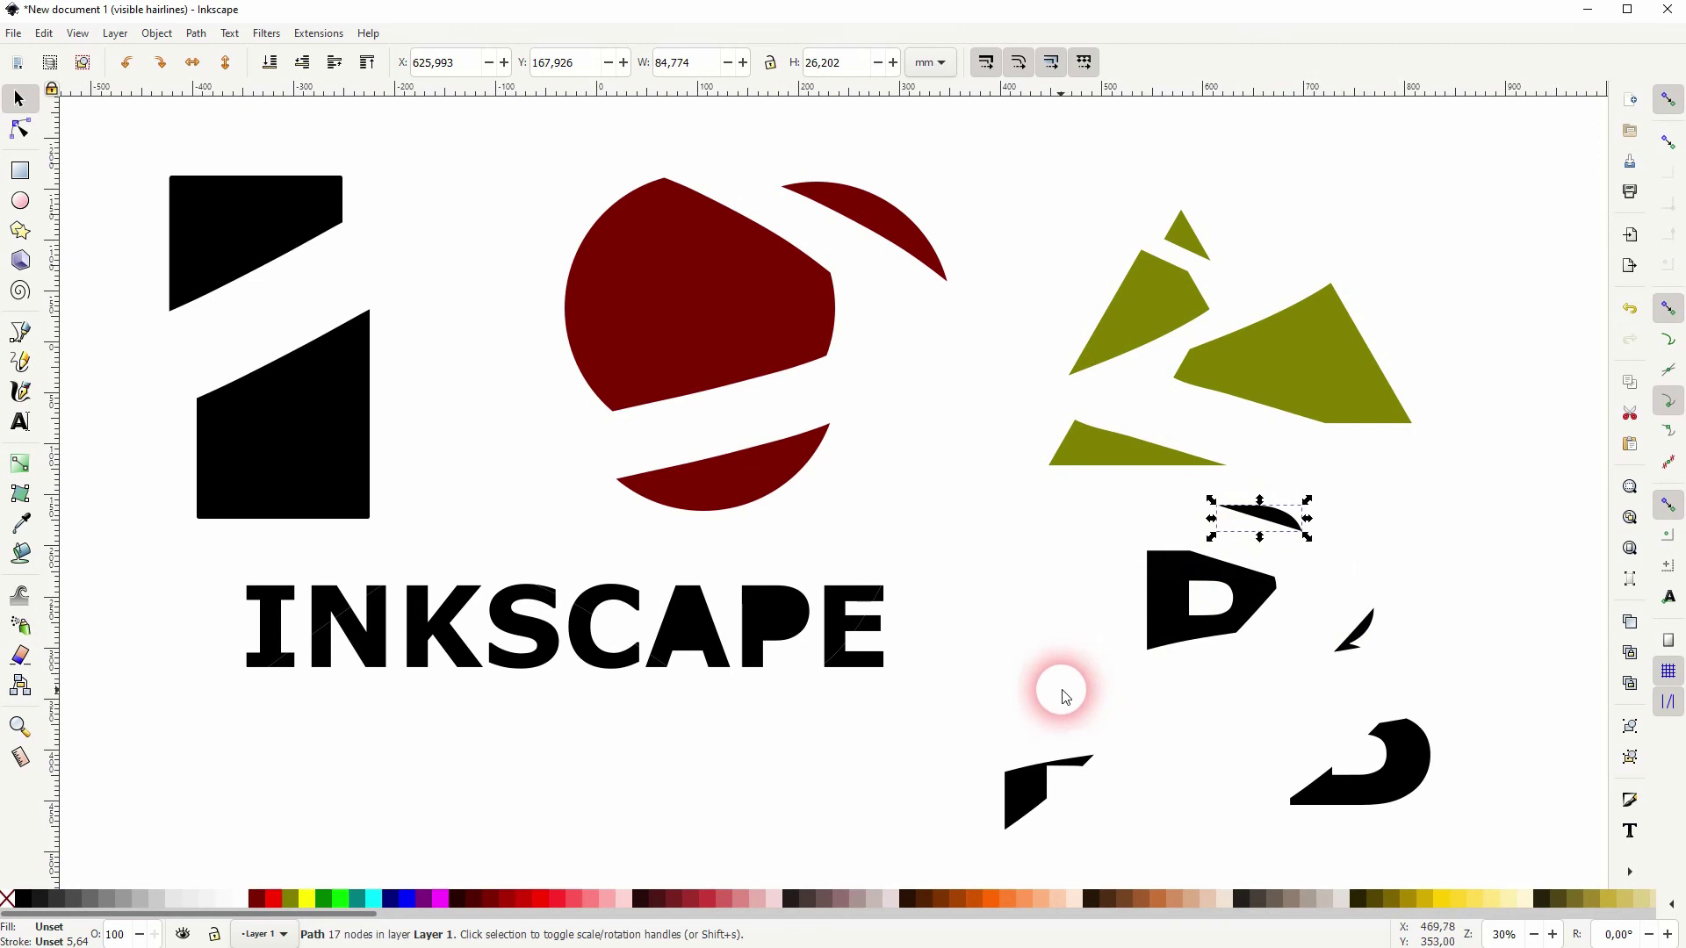
Step: Subtract the white counter from the B's central piece with Difference, move the resulting piece to the left and clear the selection
left_click_drag(1082, 675, 1304, 550)
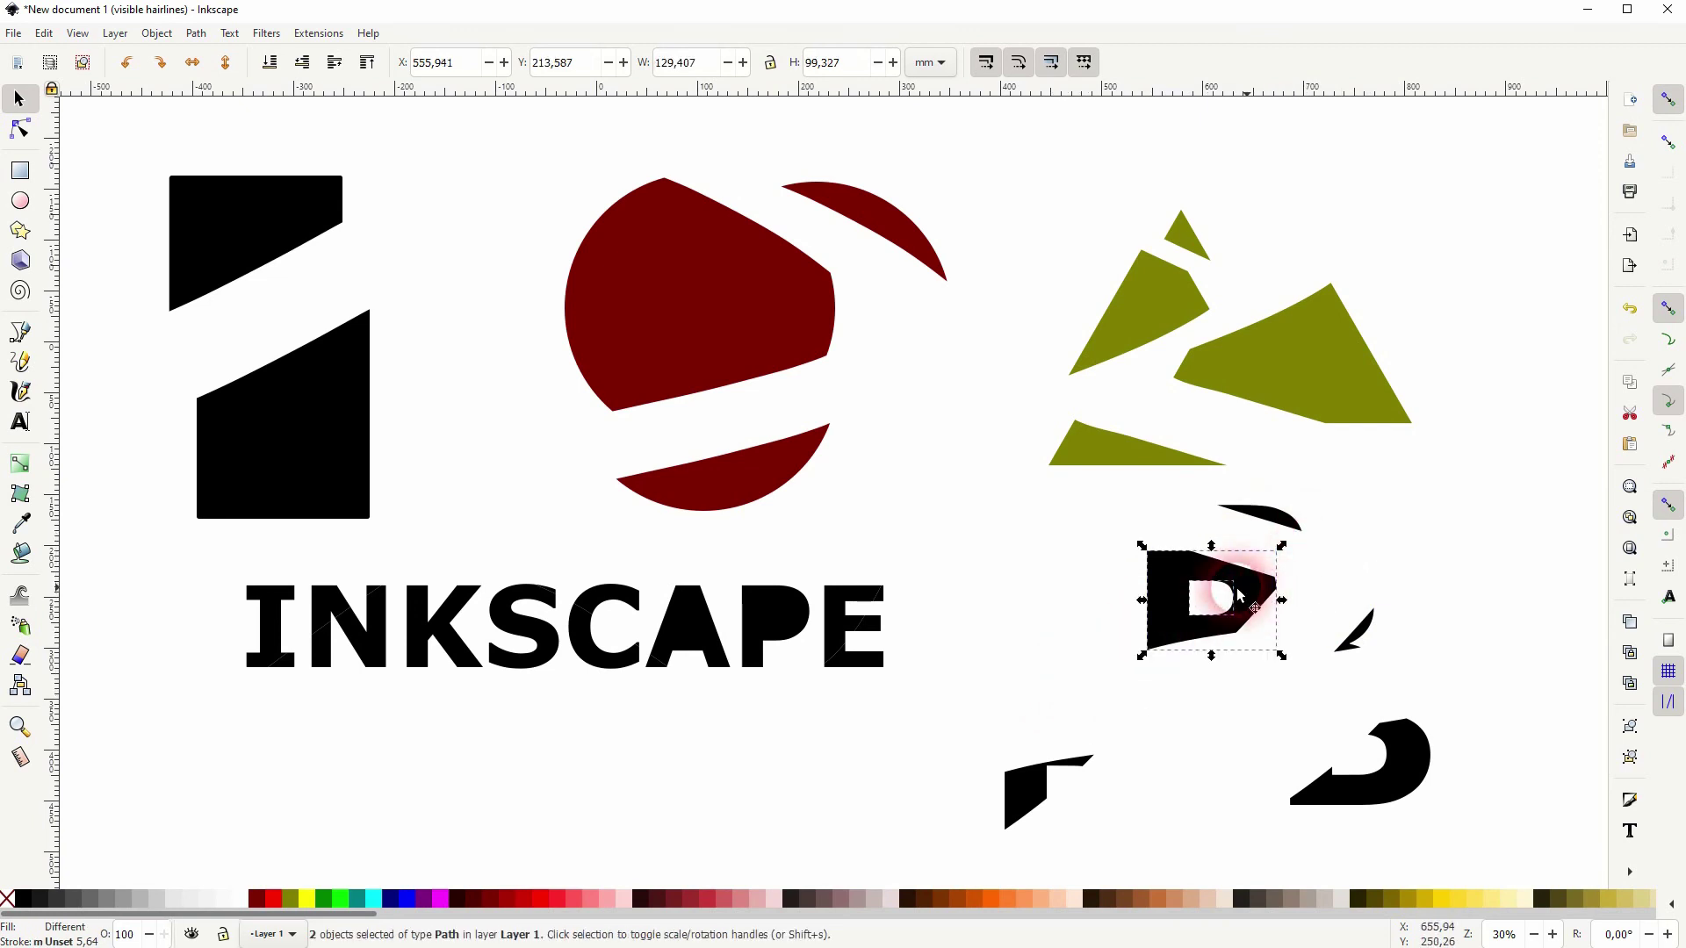
left_click(226, 60)
left_click(194, 33)
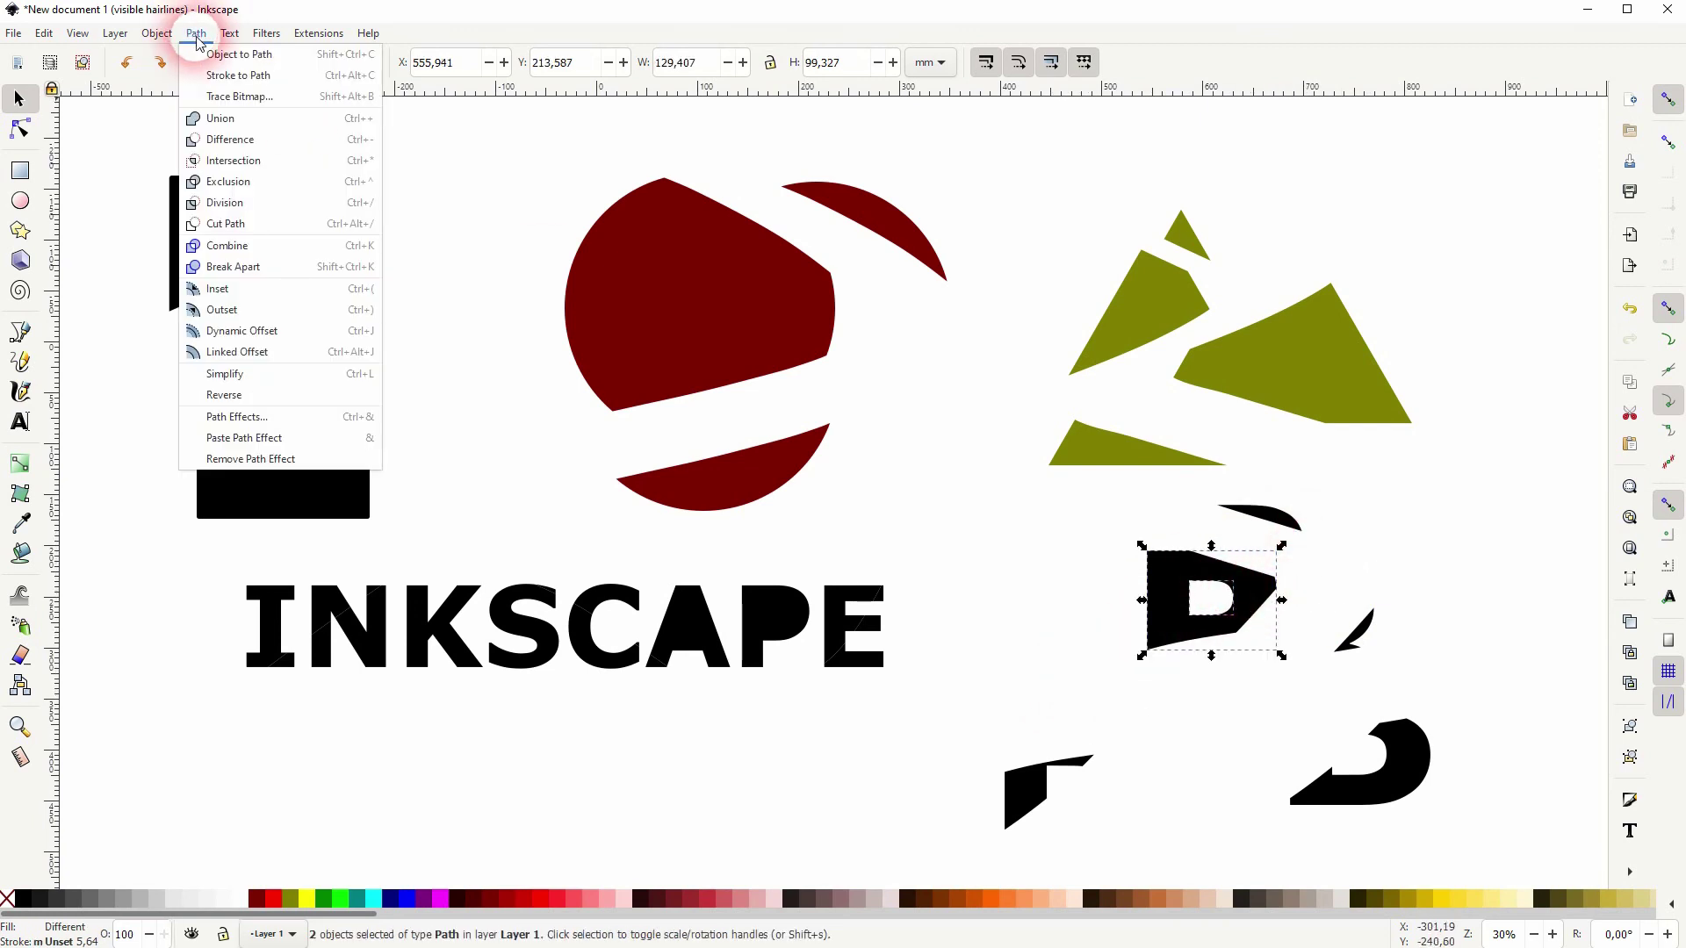
left_click(207, 136)
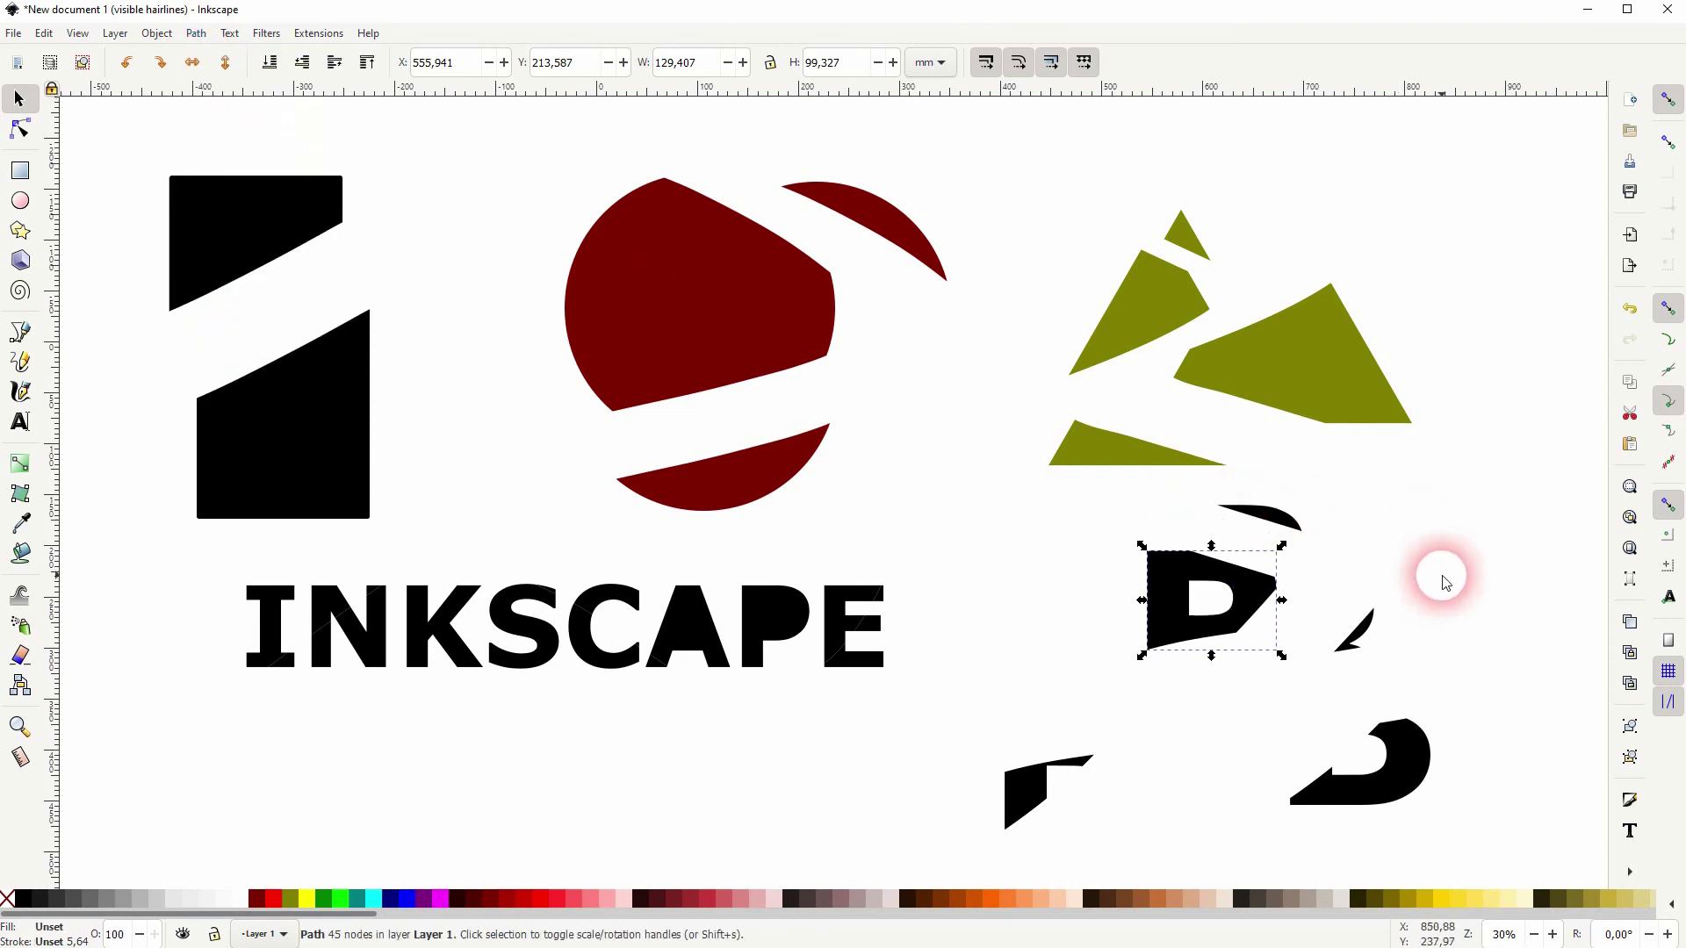
left_click_drag(1151, 603, 1023, 598)
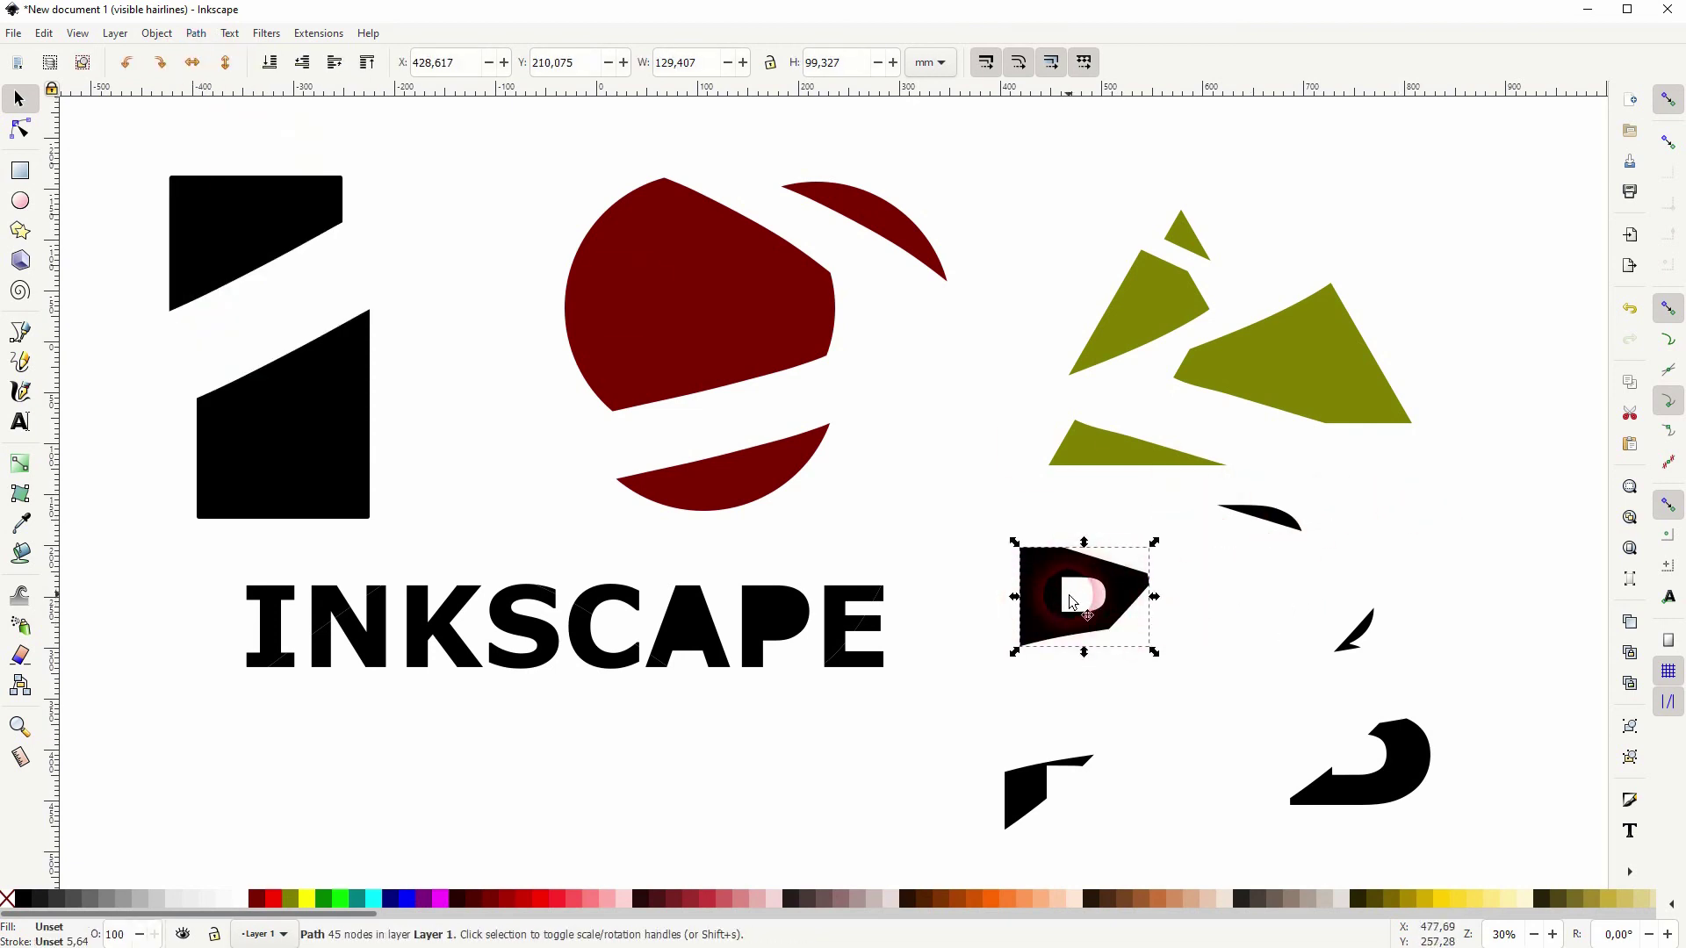
left_click(773, 625)
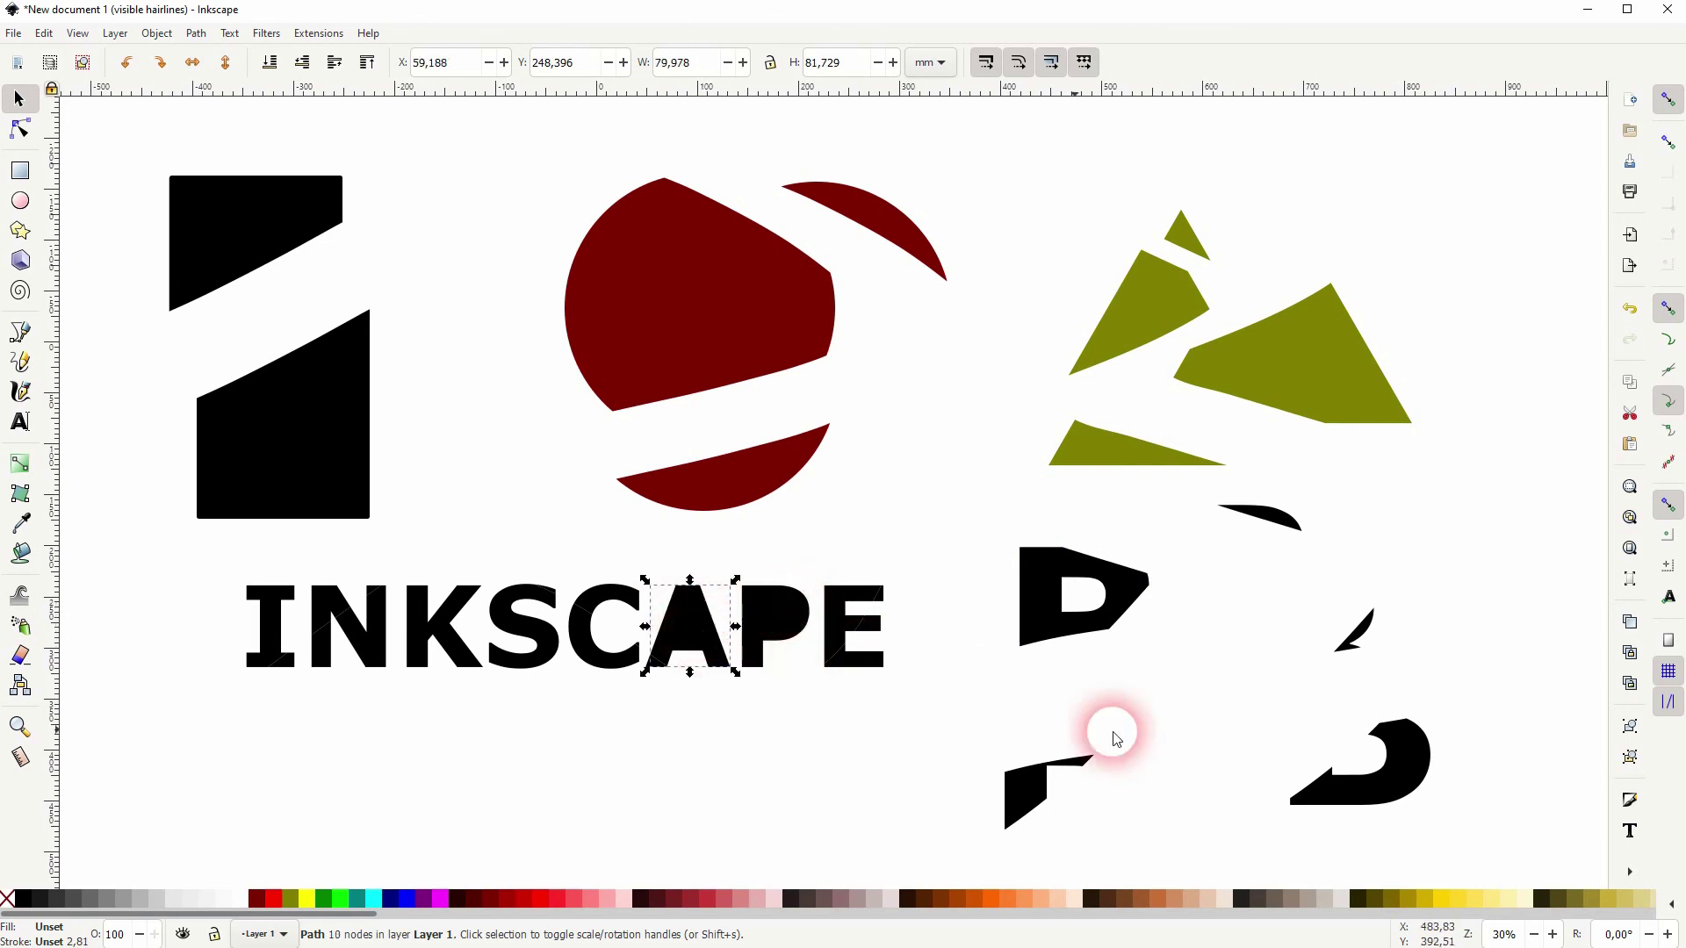
left_click(1448, 581)
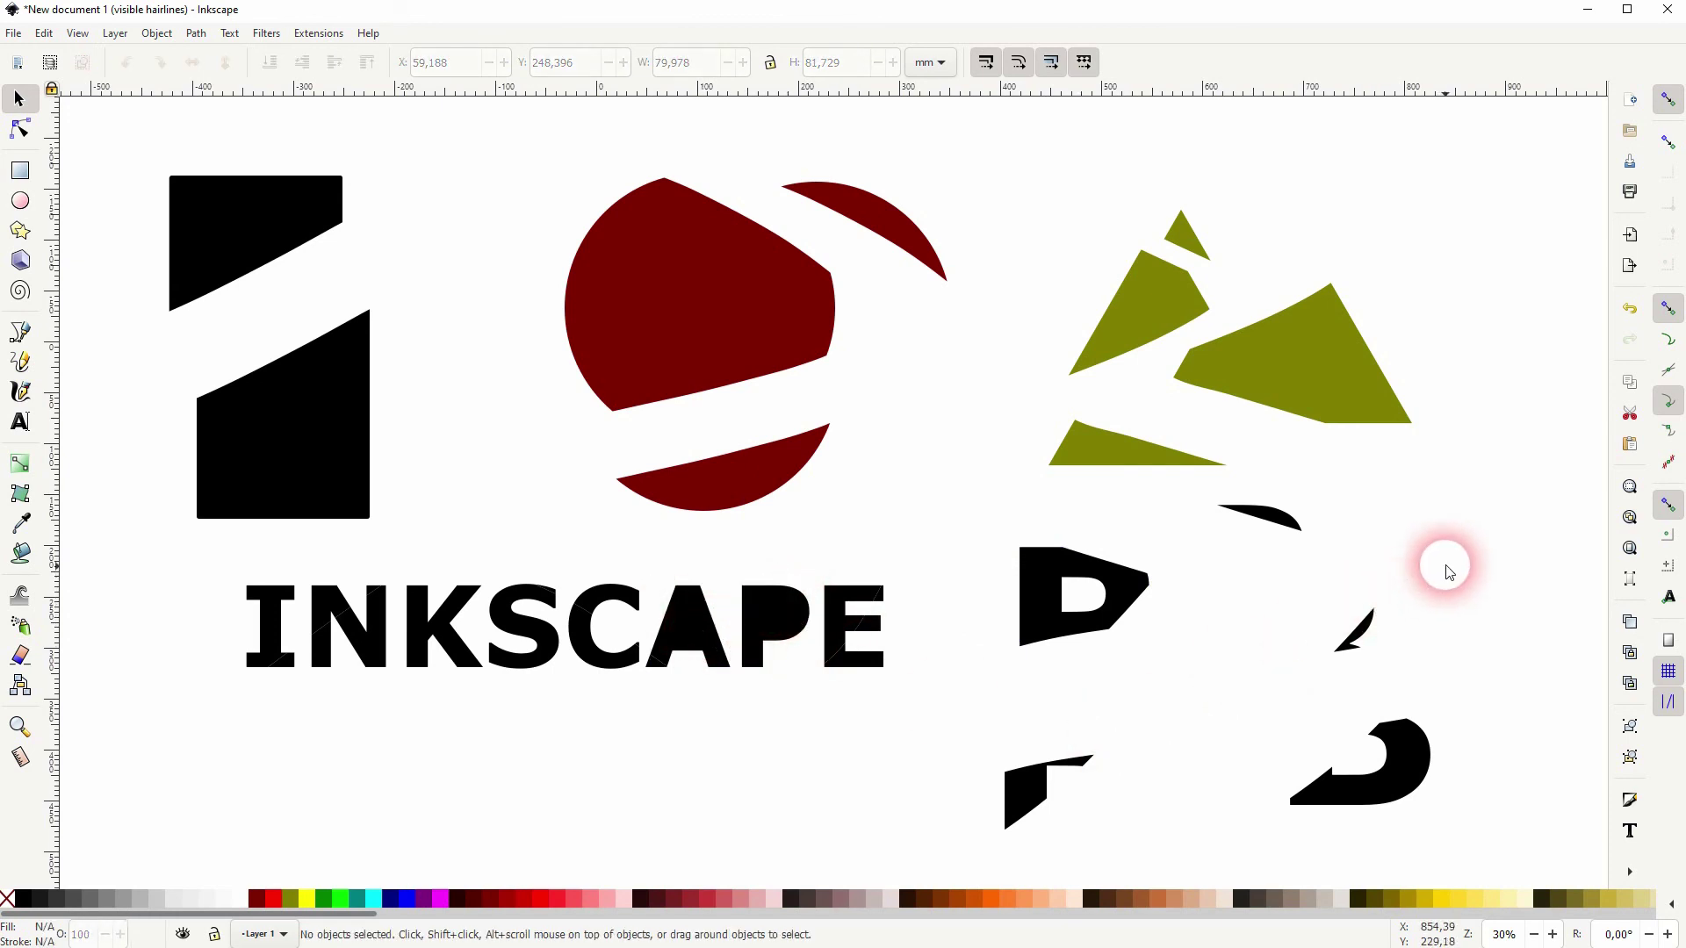